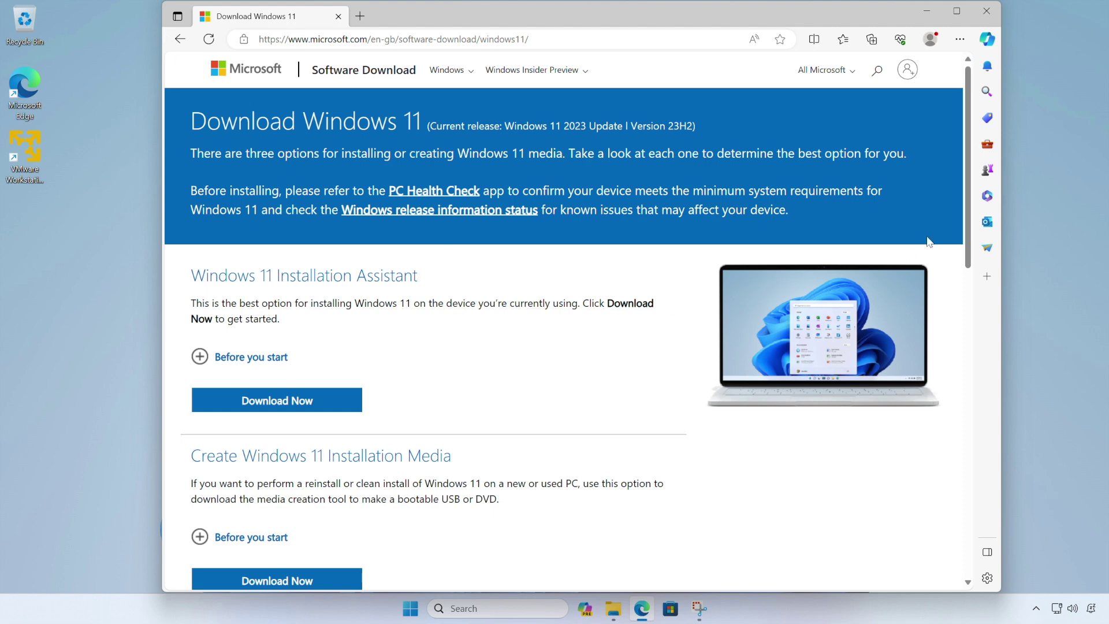
# Select the Windows 11 (multi-edition ISO) disk image and request its download.
pyautogui.moveTo(970, 205); pyautogui.dragTo(963, 332)
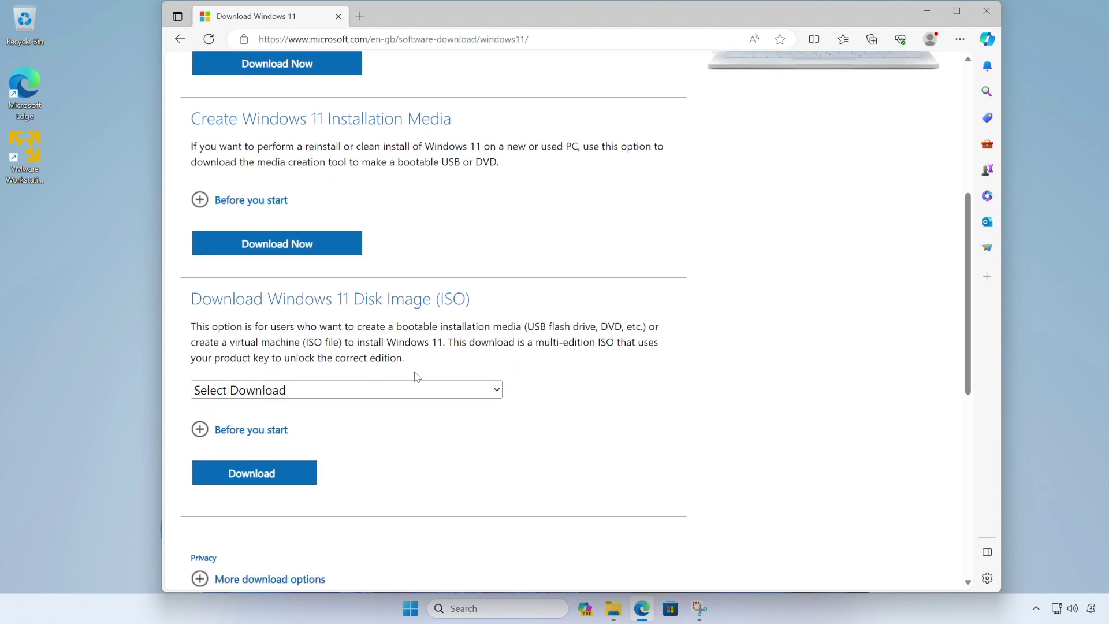
pyautogui.click(393, 390)
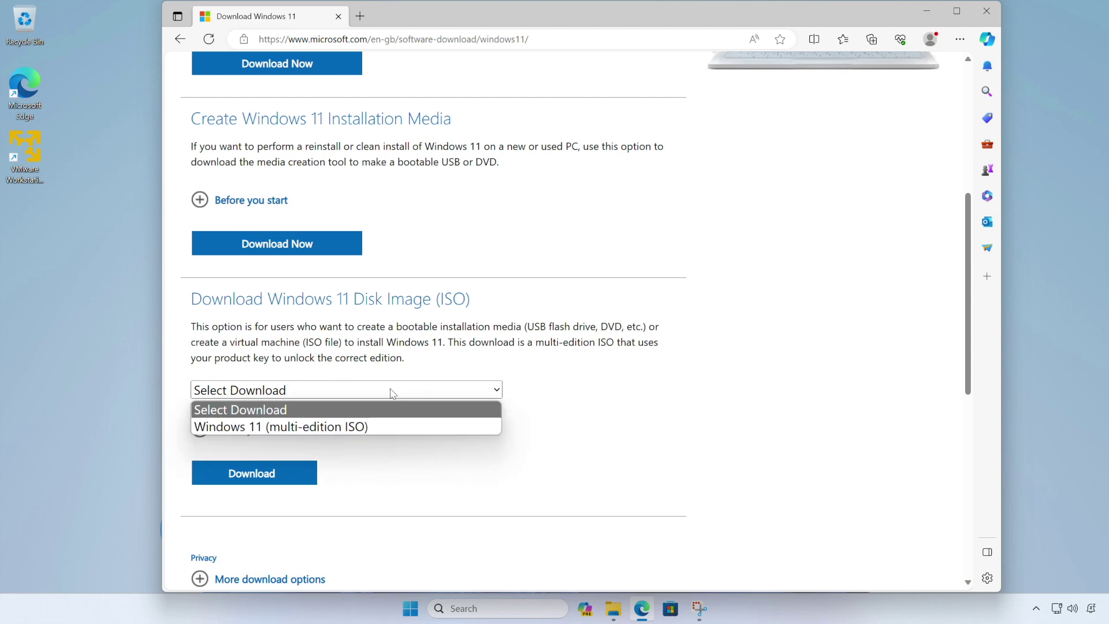
pyautogui.click(393, 426)
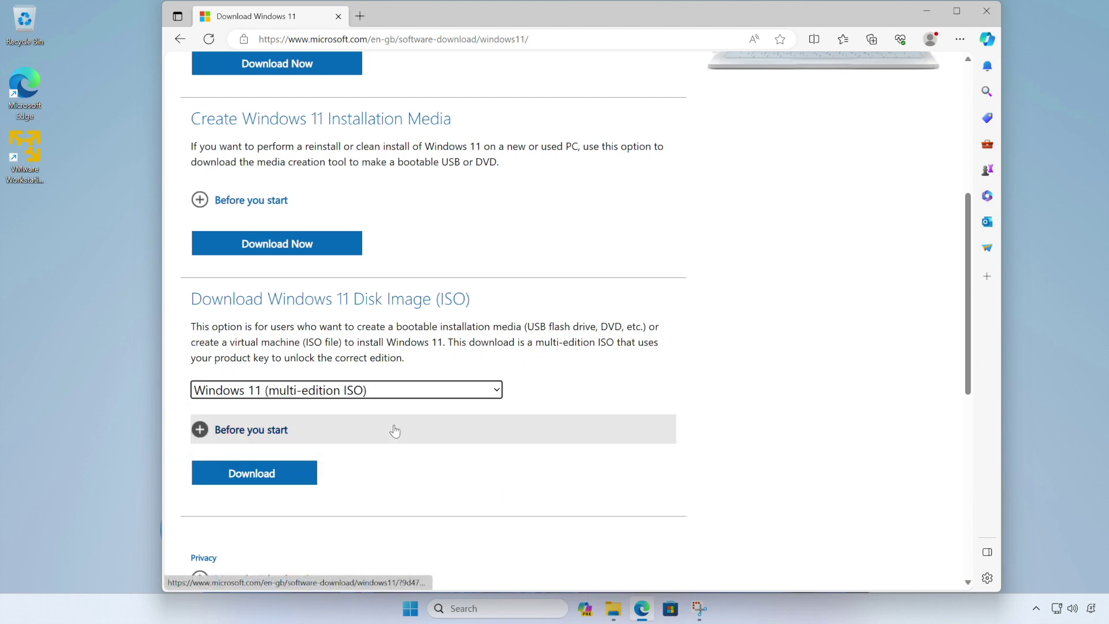
pyautogui.click(297, 481)
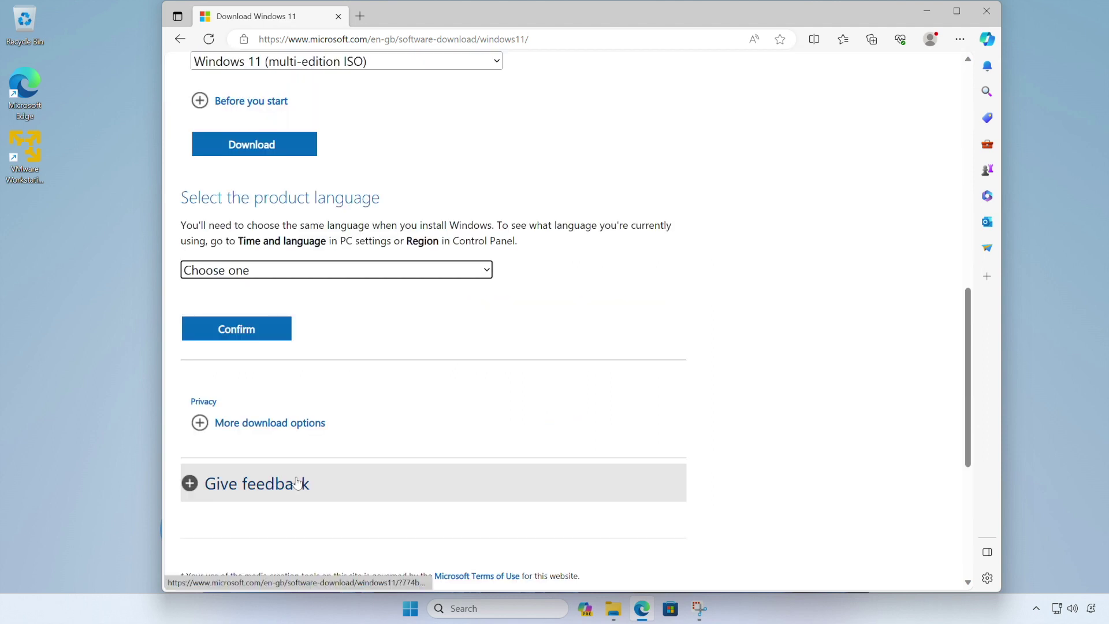
# Choose English International as the language and start the 64-bit download.
pyautogui.click(339, 273)
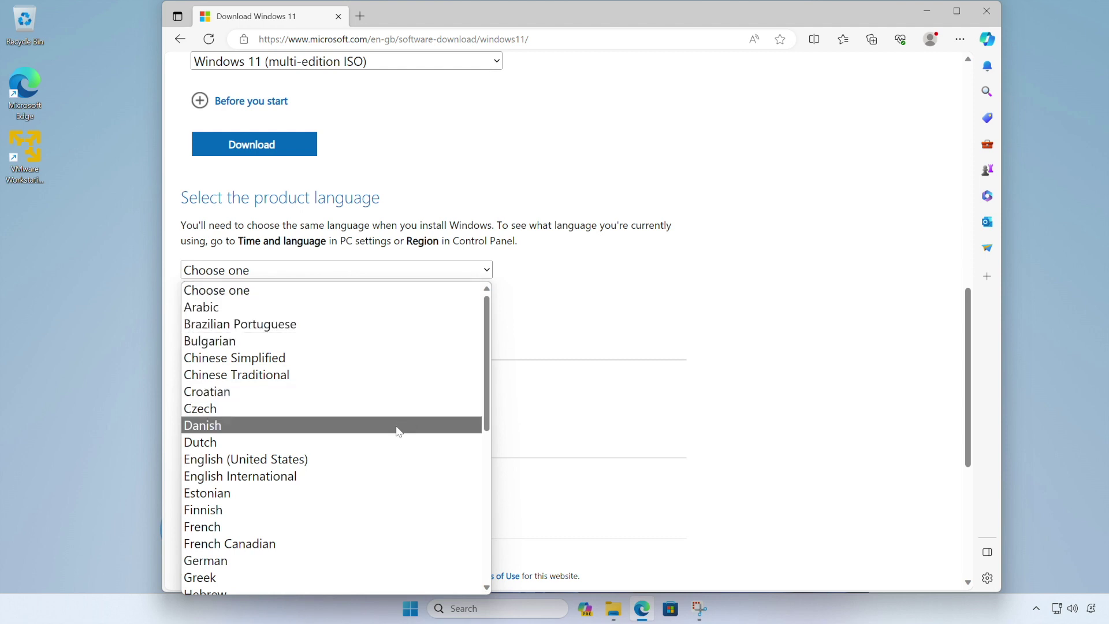
pyautogui.click(311, 477)
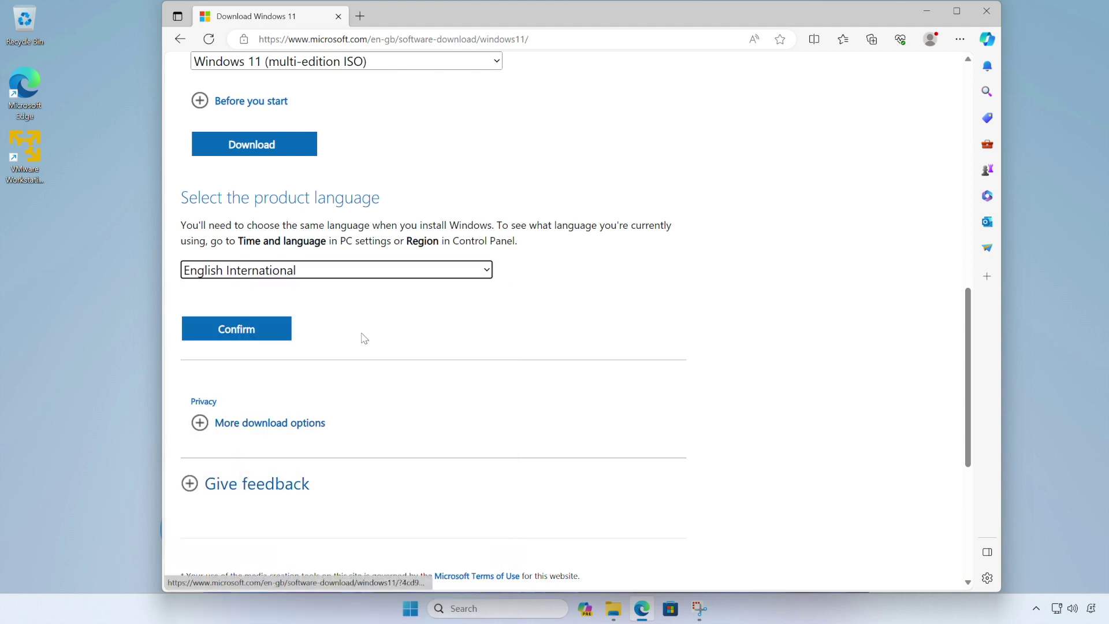
pyautogui.click(256, 329)
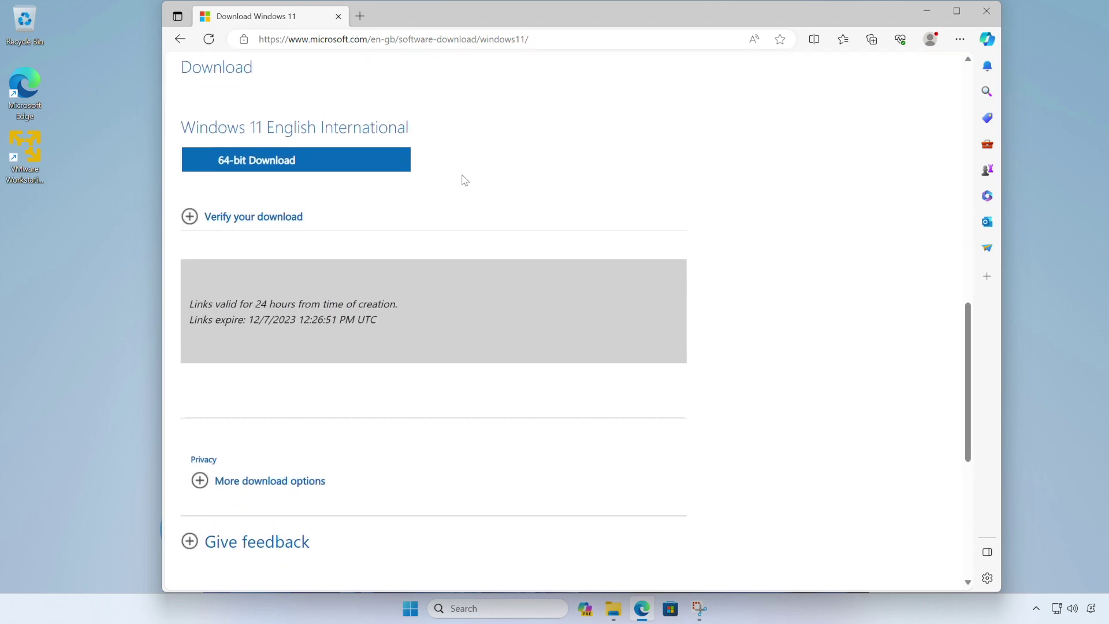
pyautogui.click(331, 168)
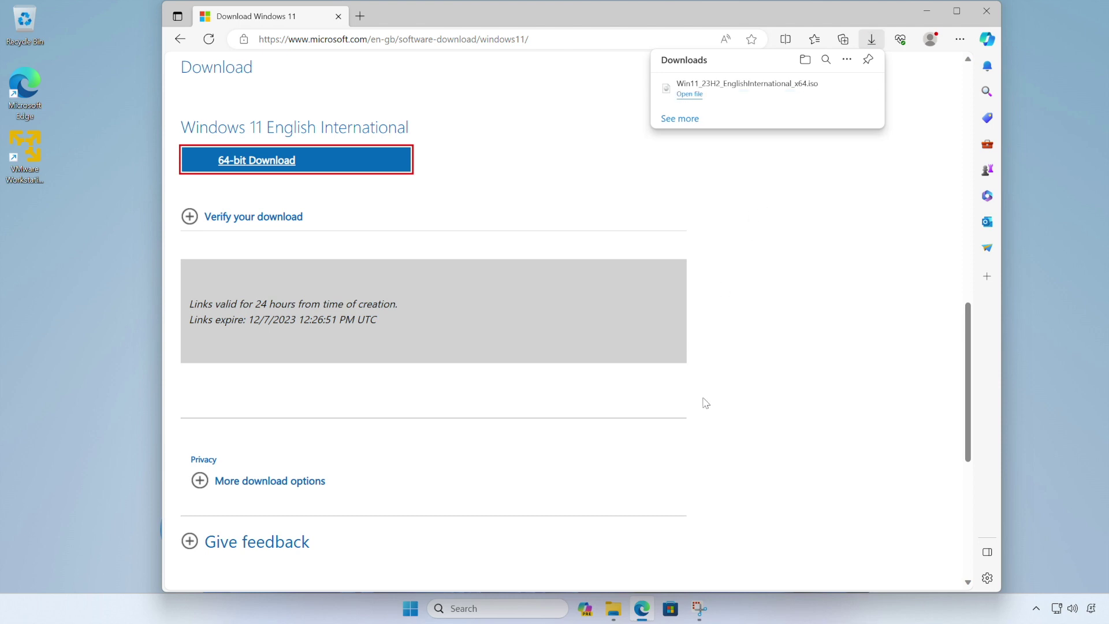
# Show the downloaded Win11_23H2_EnglishInternational_x64.iso in the Downloads folder and select it.
pyautogui.click(612, 608)
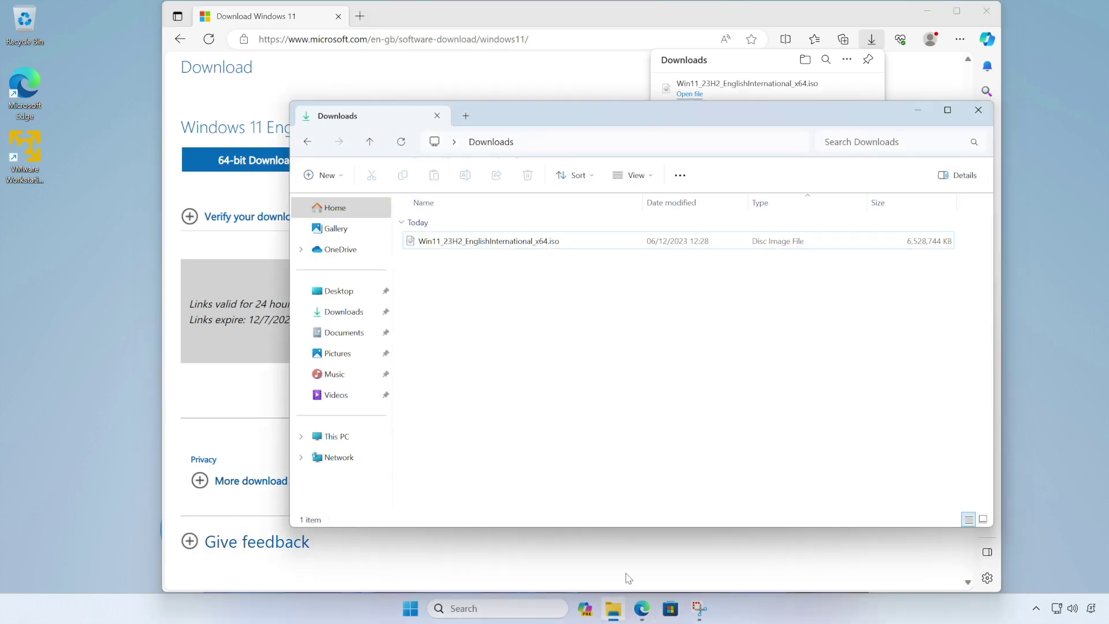
pyautogui.click(575, 245)
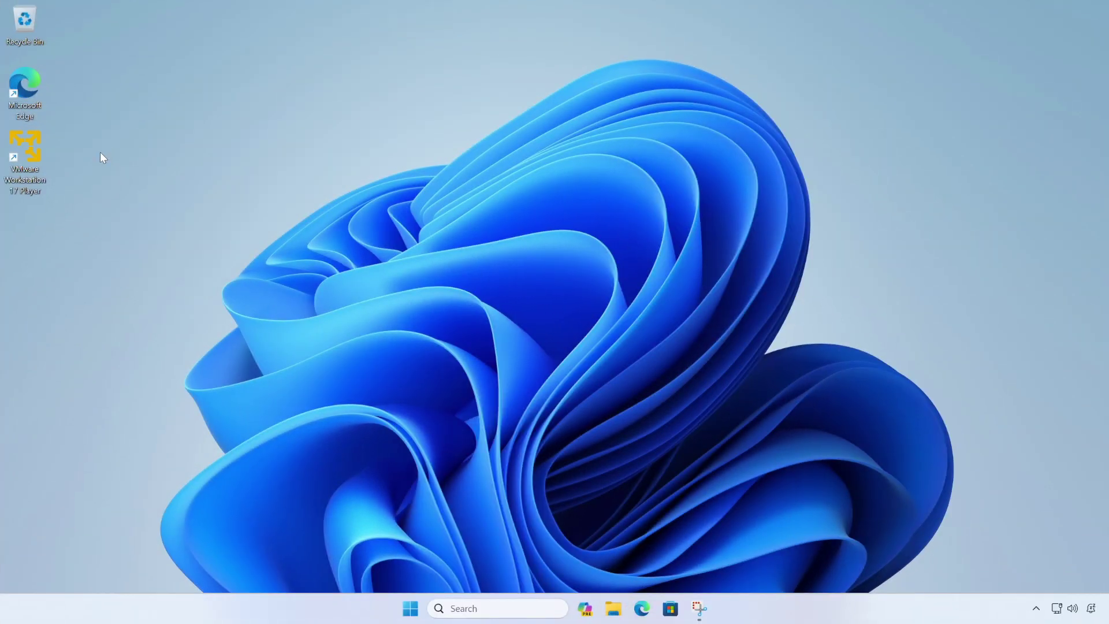
# Launch VMware Player and start a new virtual machine from the Win11 ISO in Downloads.
pyautogui.doubleClick(28, 151)
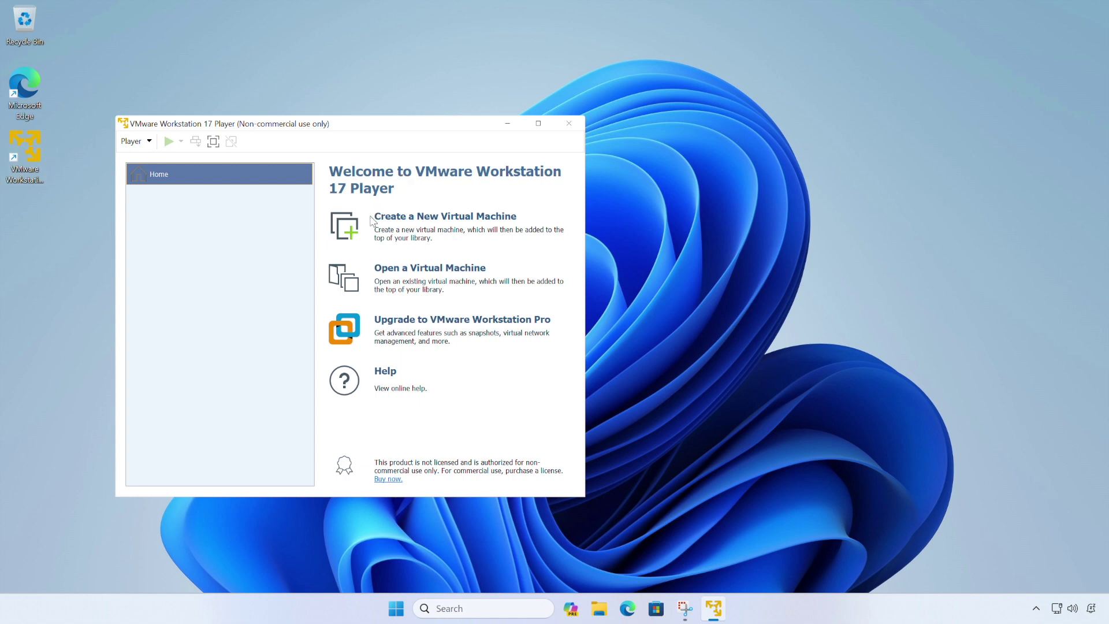
pyautogui.click(351, 237)
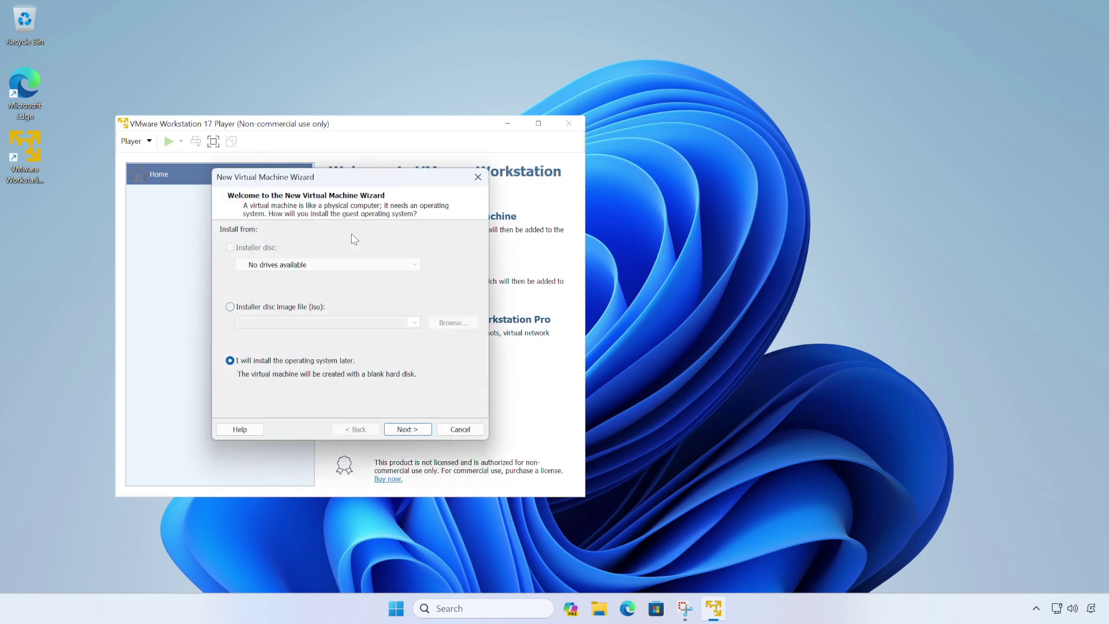
pyautogui.click(271, 309)
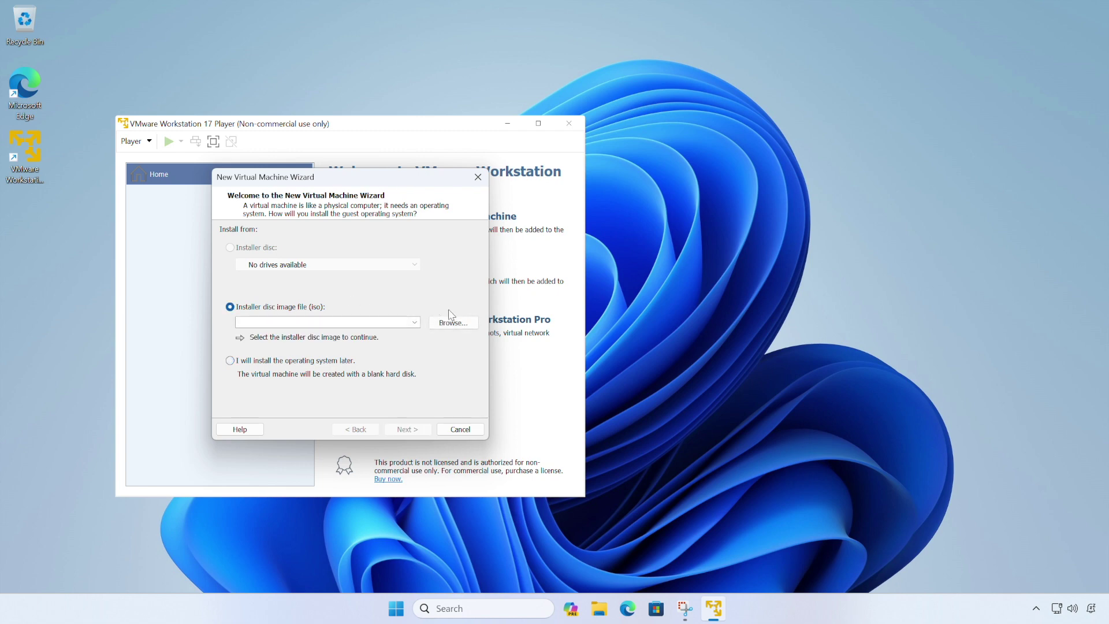
pyautogui.click(452, 321)
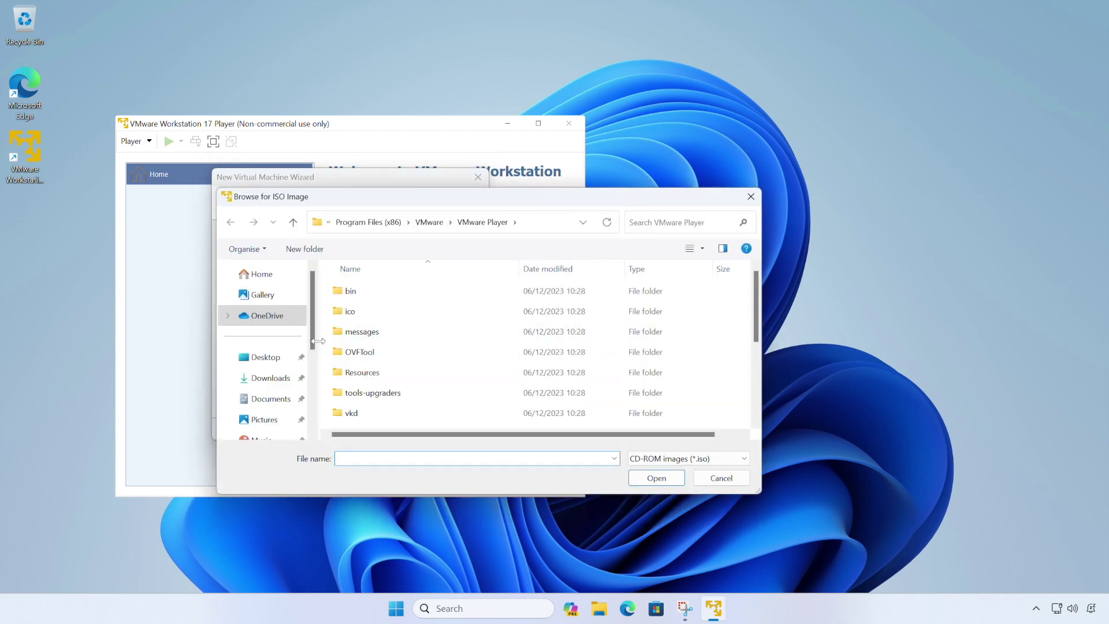
pyautogui.click(271, 380)
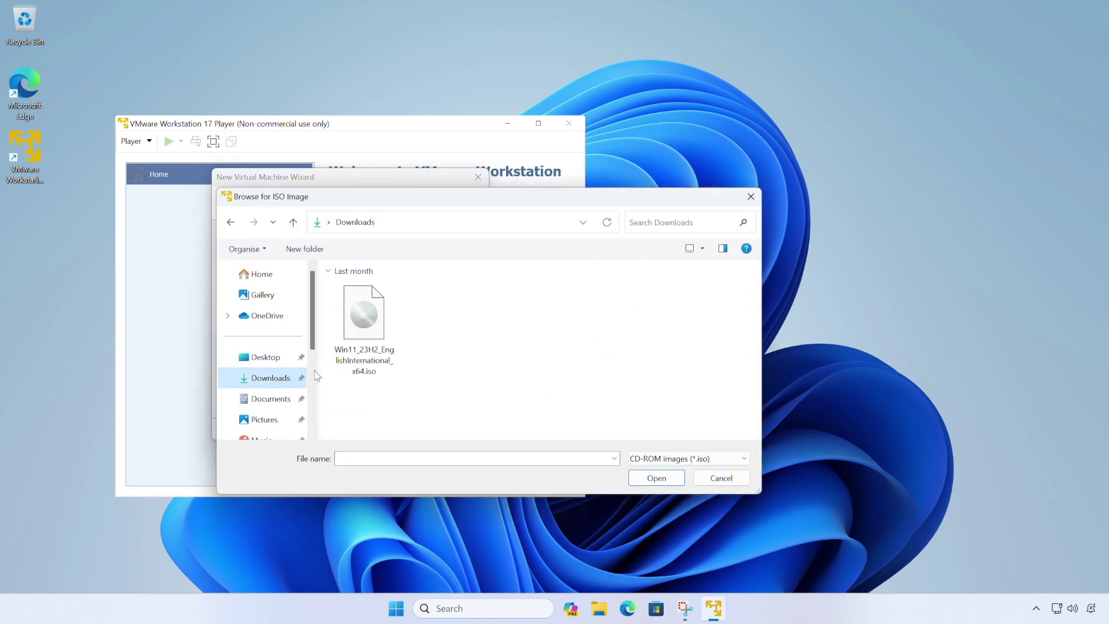
pyautogui.click(381, 336)
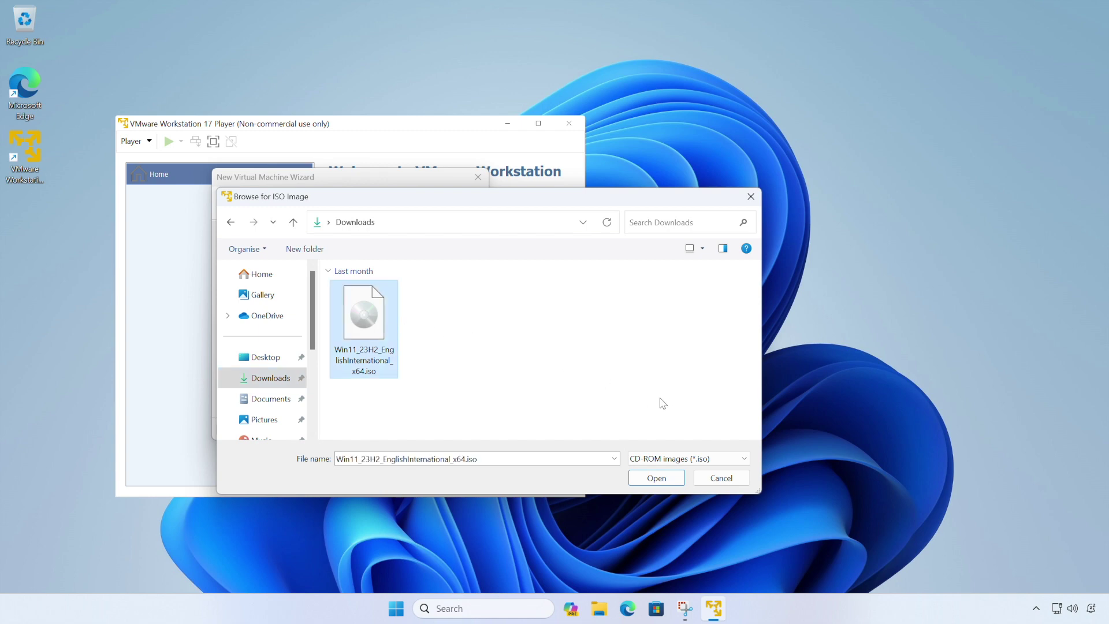
pyautogui.click(671, 479)
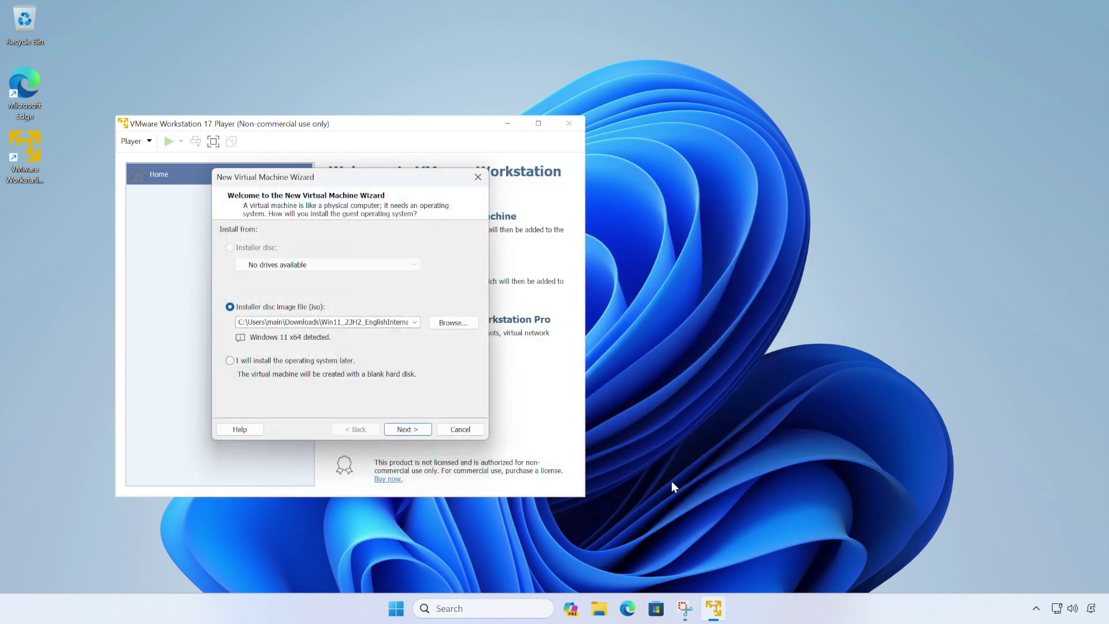
# Rename the new virtual machine from 'Windows 11 x64' to 'Windows 11'.
pyautogui.click(427, 432)
pyautogui.click(382, 246)
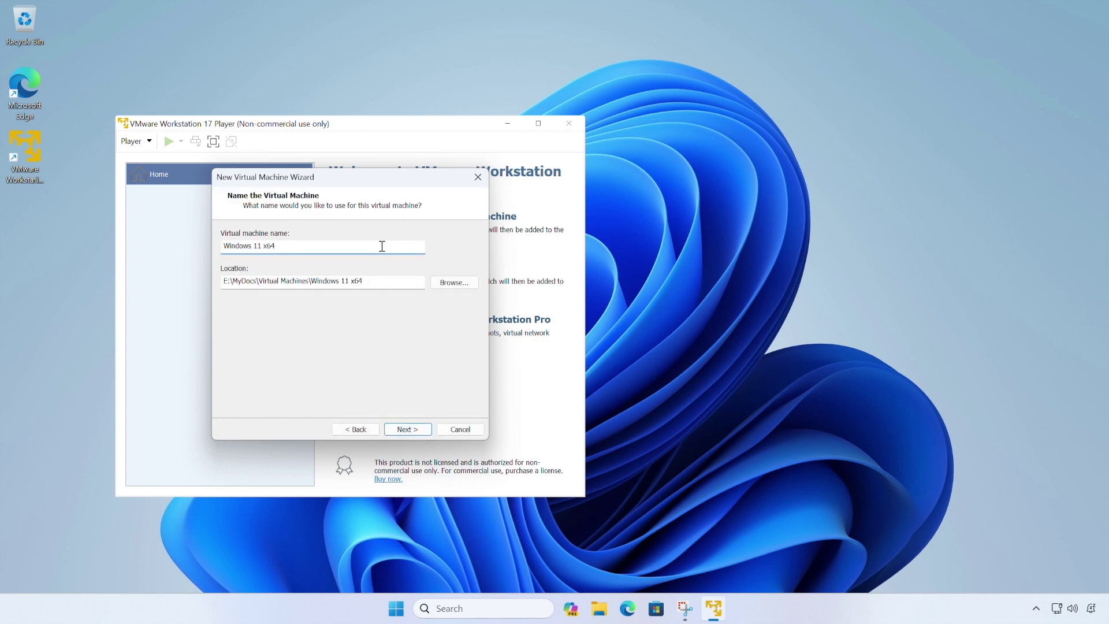
pyautogui.press('BackSpace')
pyautogui.press('BackSpace')
pyautogui.click(426, 432)
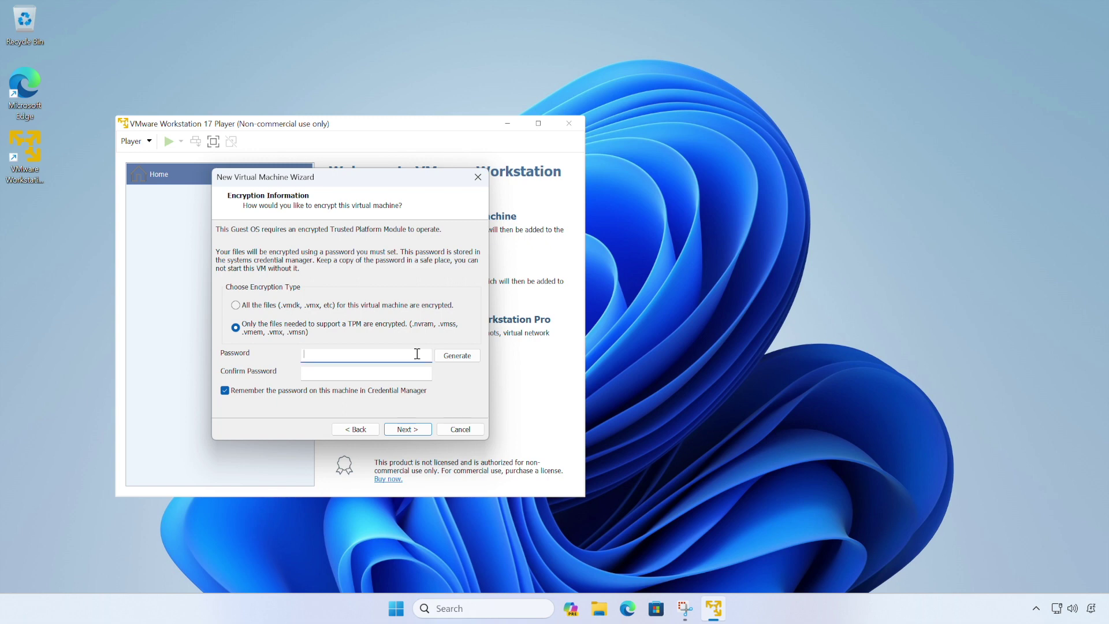
# Enter and confirm the encryption password, then keep the 64 GB split virtual disk.
pyautogui.write('********')
pyautogui.press('Tab')
pyautogui.write('*******')
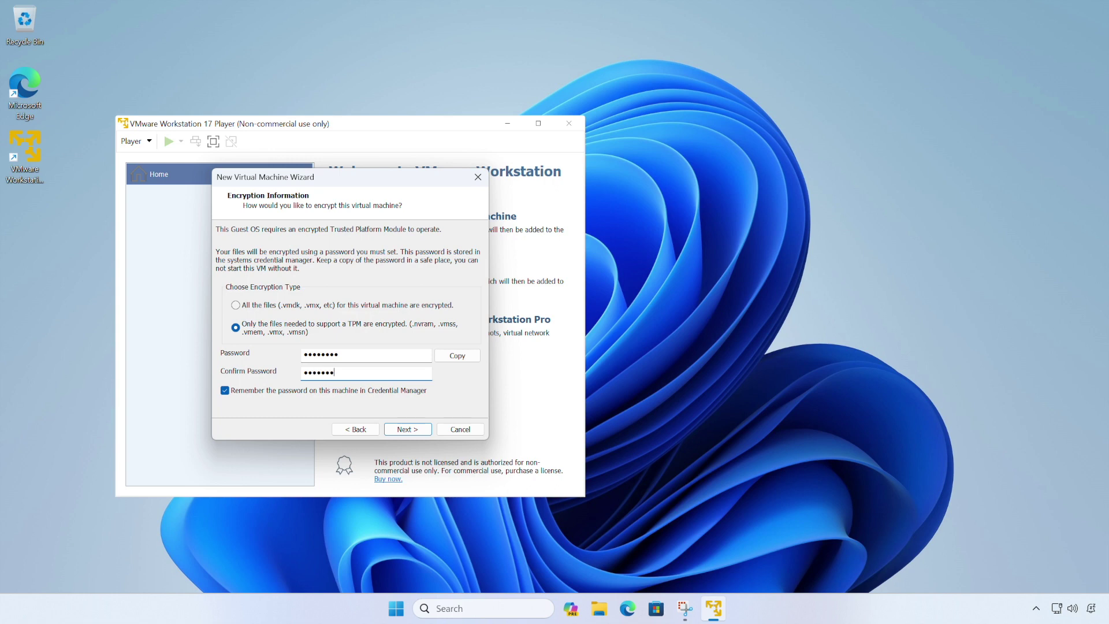
pyautogui.click(424, 432)
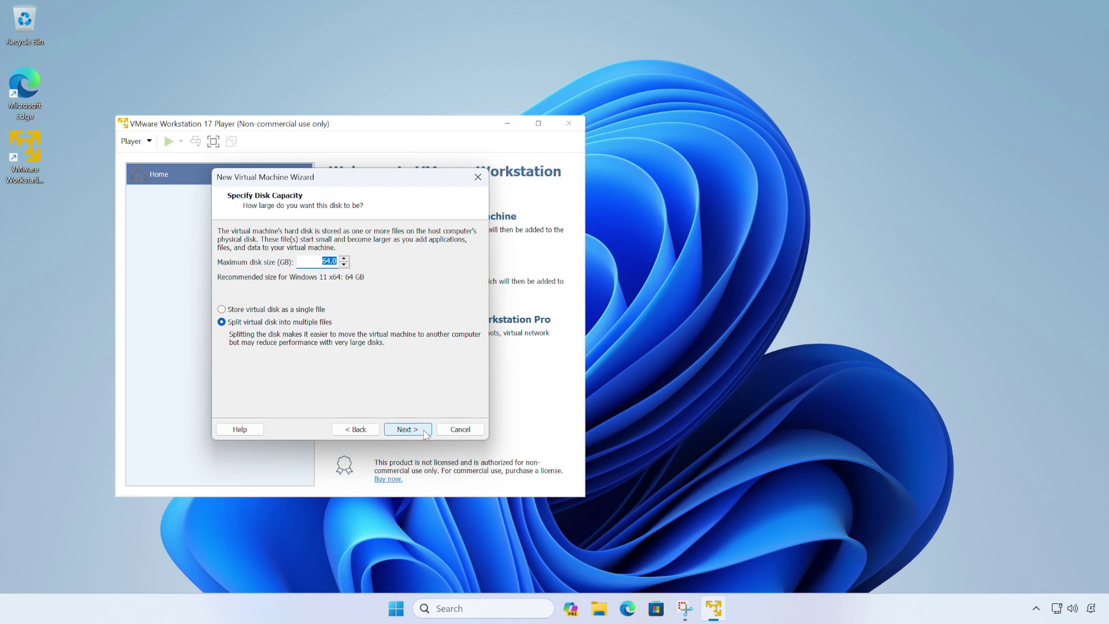
pyautogui.click(424, 430)
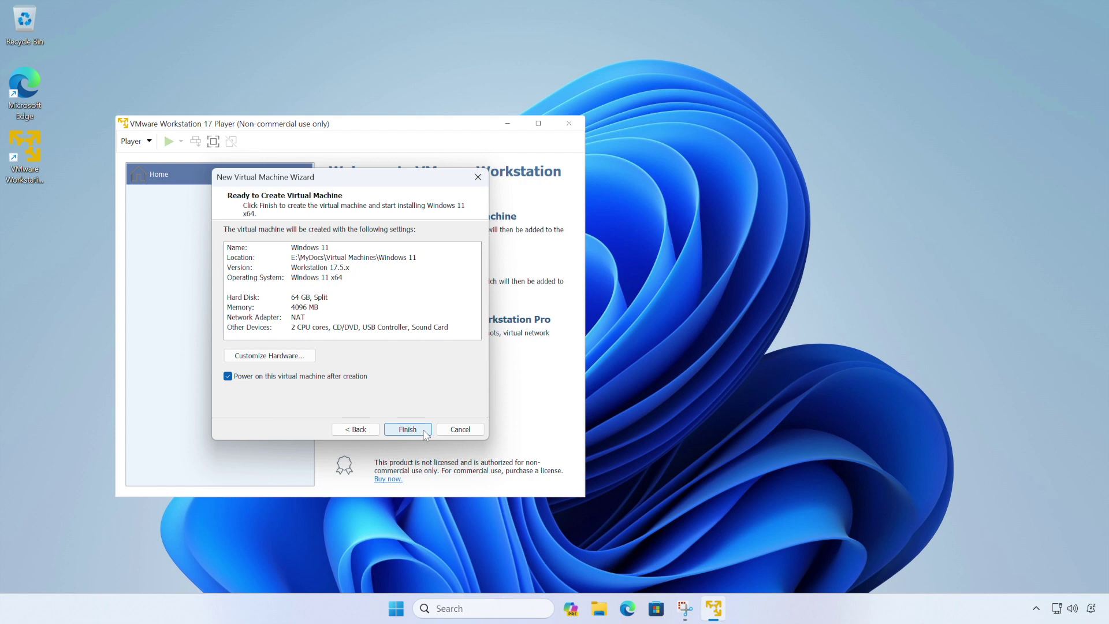
pyautogui.press('Tab')
# Finish the wizard, boot the Windows 11 VM from the installer disc, and maximise its window.
pyautogui.click(424, 431)
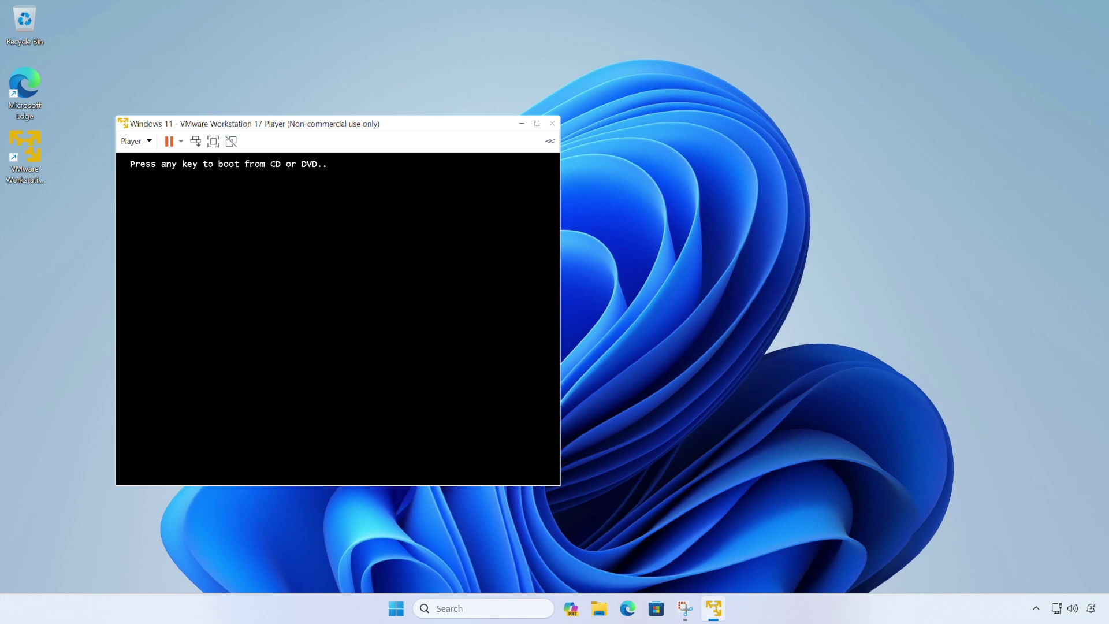
pyautogui.press('Return')
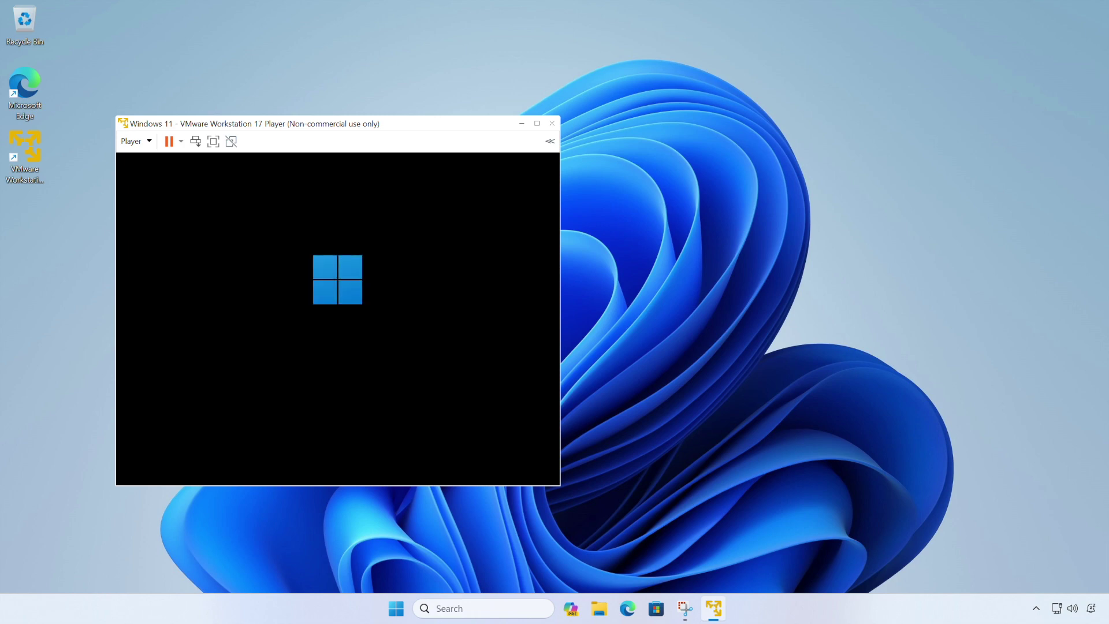
pyautogui.click(537, 125)
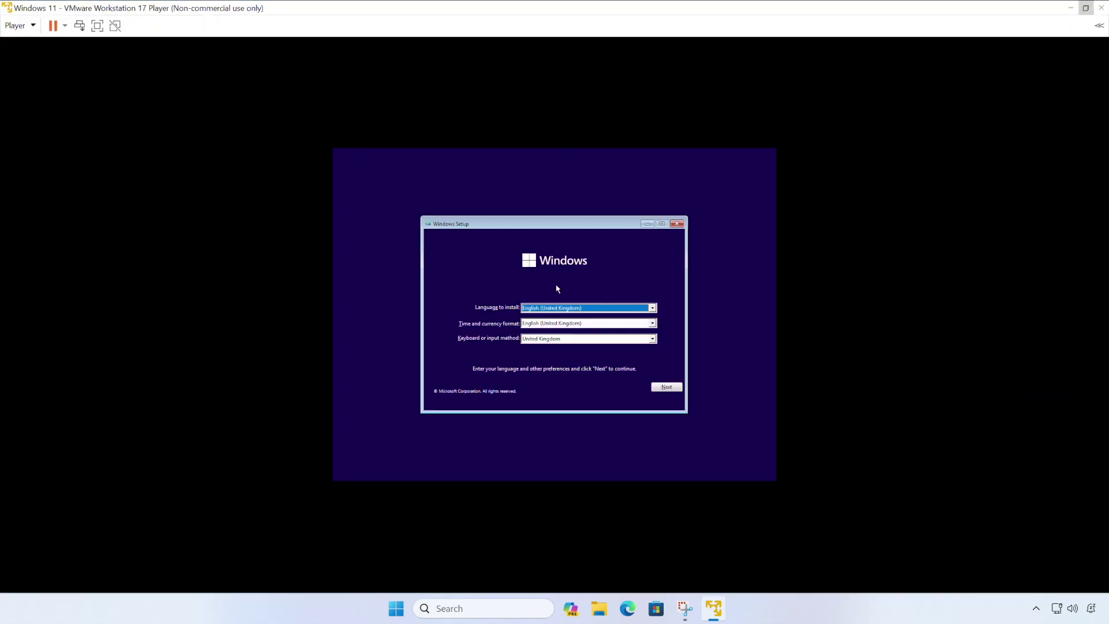
# Go full screen, keep the default language settings, and begin installing without a product key.
pyautogui.hotkey('ctrl', 'alt', 'Return')
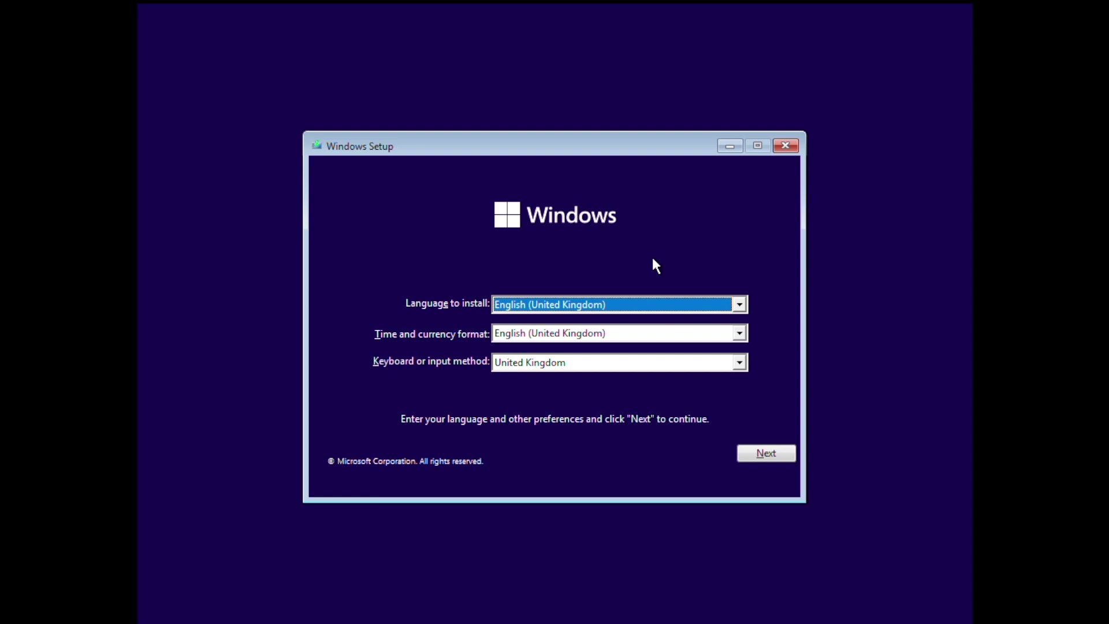
pyautogui.click(774, 454)
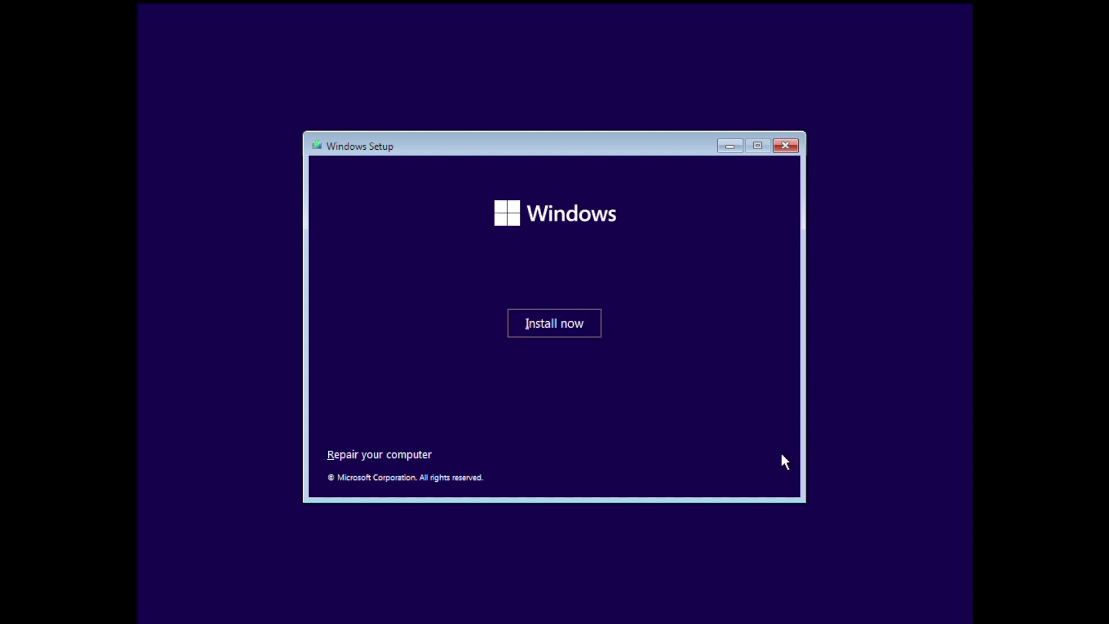
pyautogui.click(584, 326)
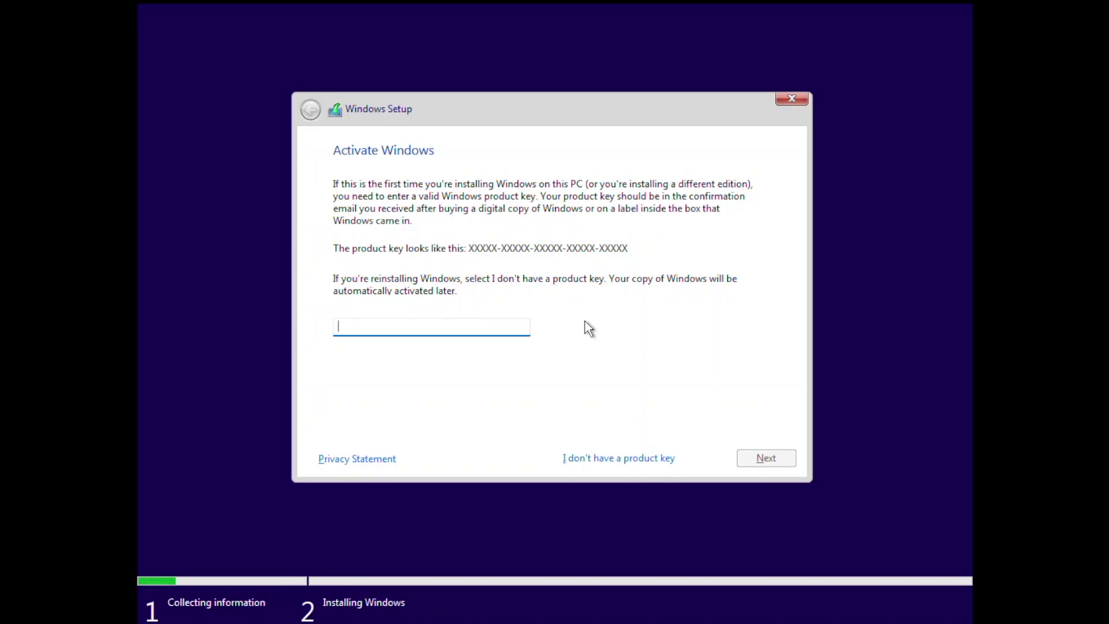
pyautogui.click(599, 458)
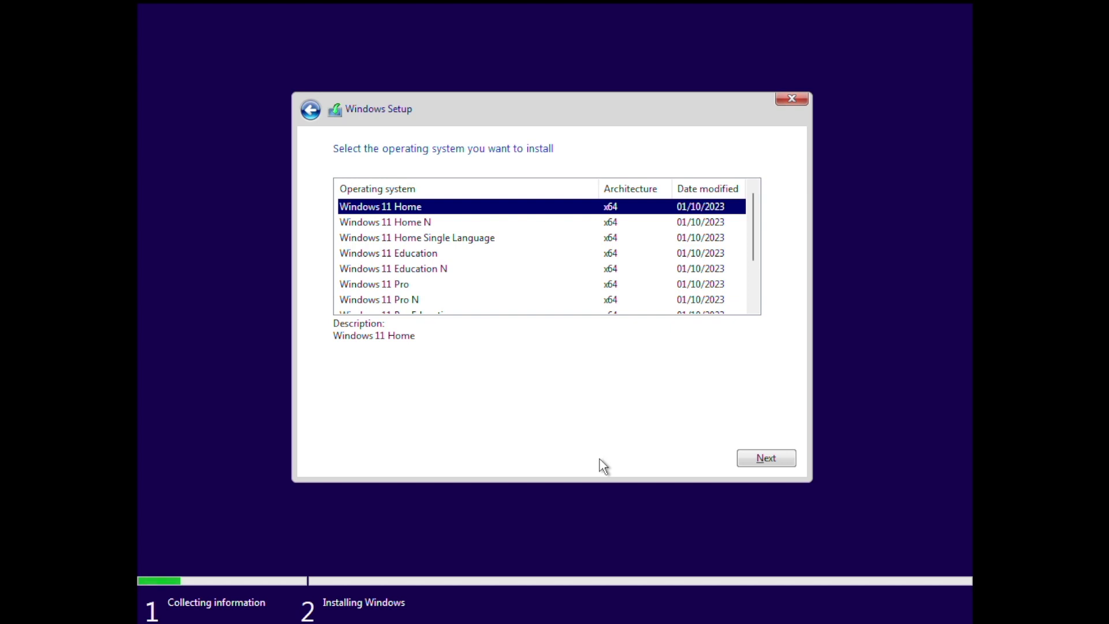
# Choose Windows 11 Pro, accept the licence, and custom-install onto the unallocated 64 GB drive.
pyautogui.click(391, 289)
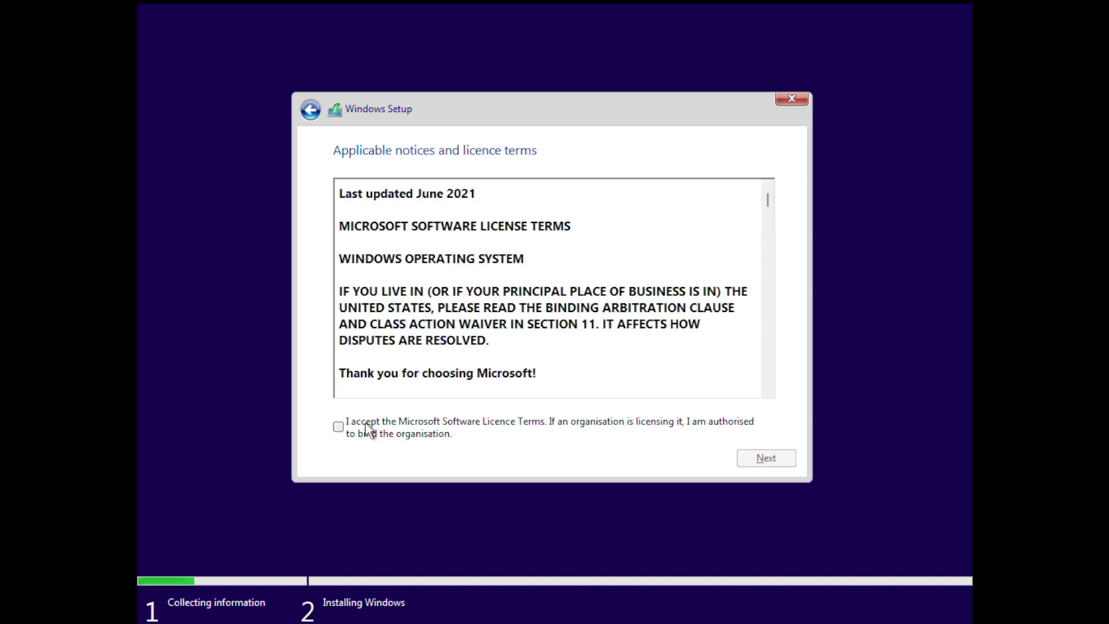
pyautogui.click(371, 428)
pyautogui.click(779, 458)
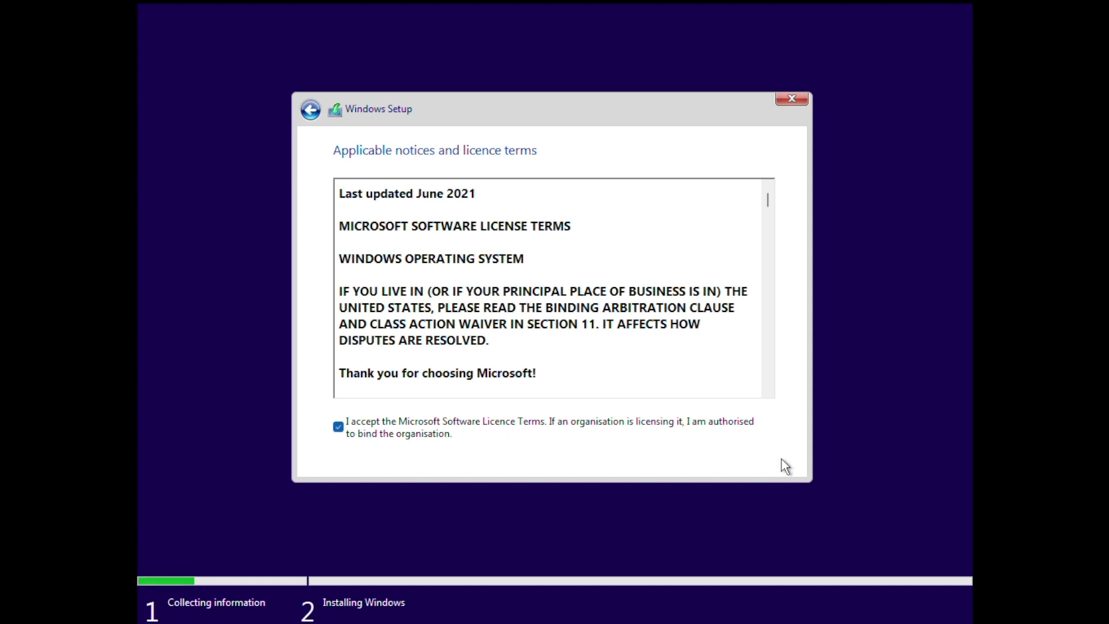
pyautogui.click(596, 323)
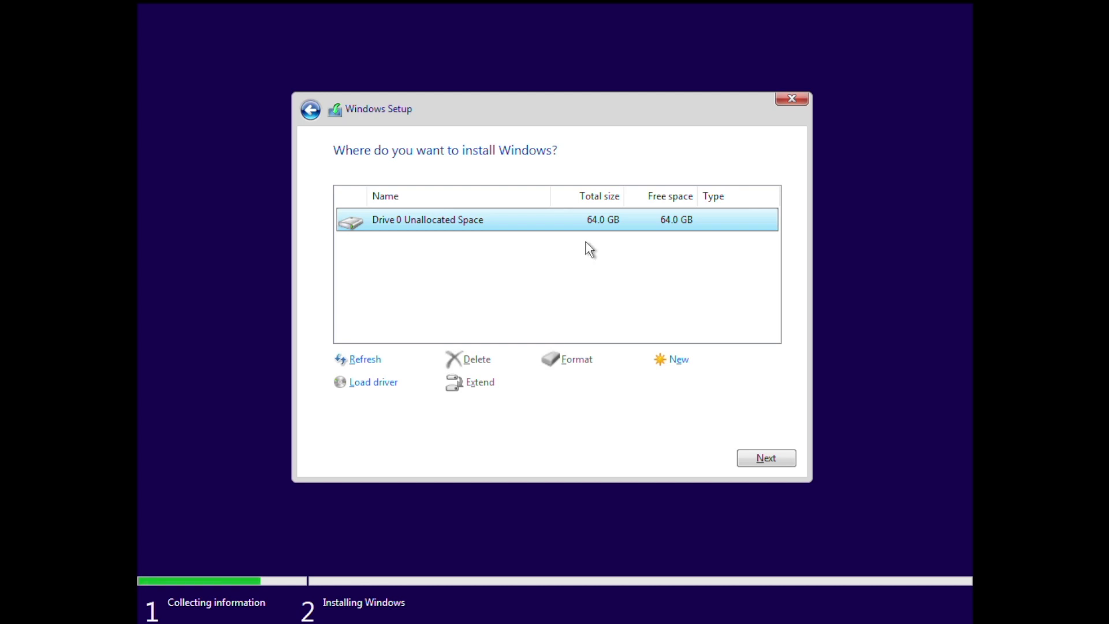
pyautogui.click(784, 460)
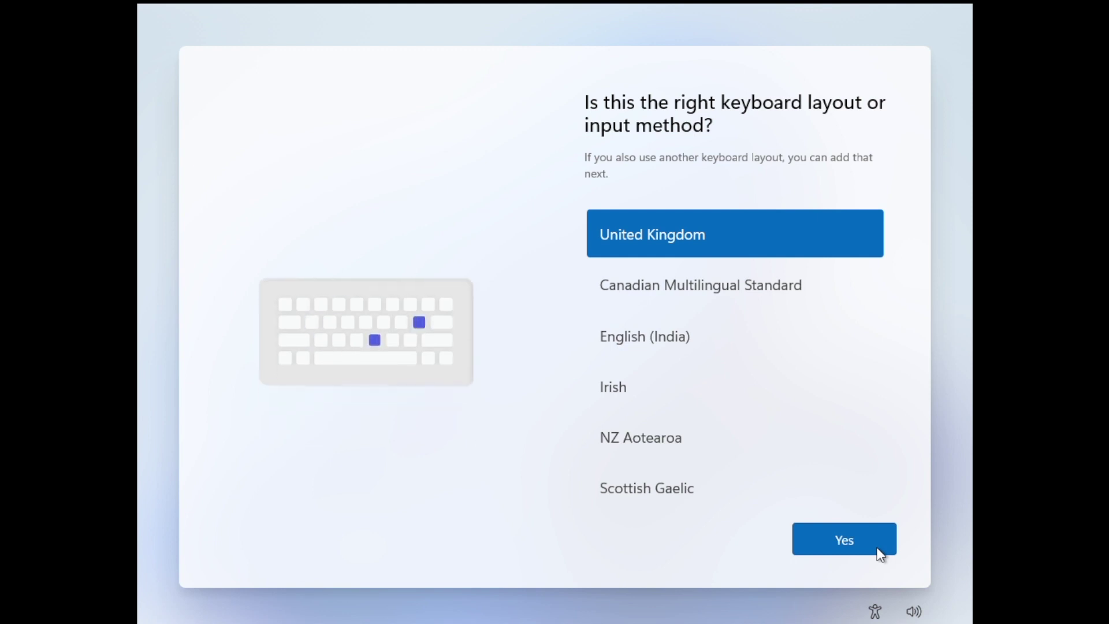
# Keep the United Kingdom keyboard layout, skip a second layout, and name the device 'computer'.
pyautogui.click(864, 538)
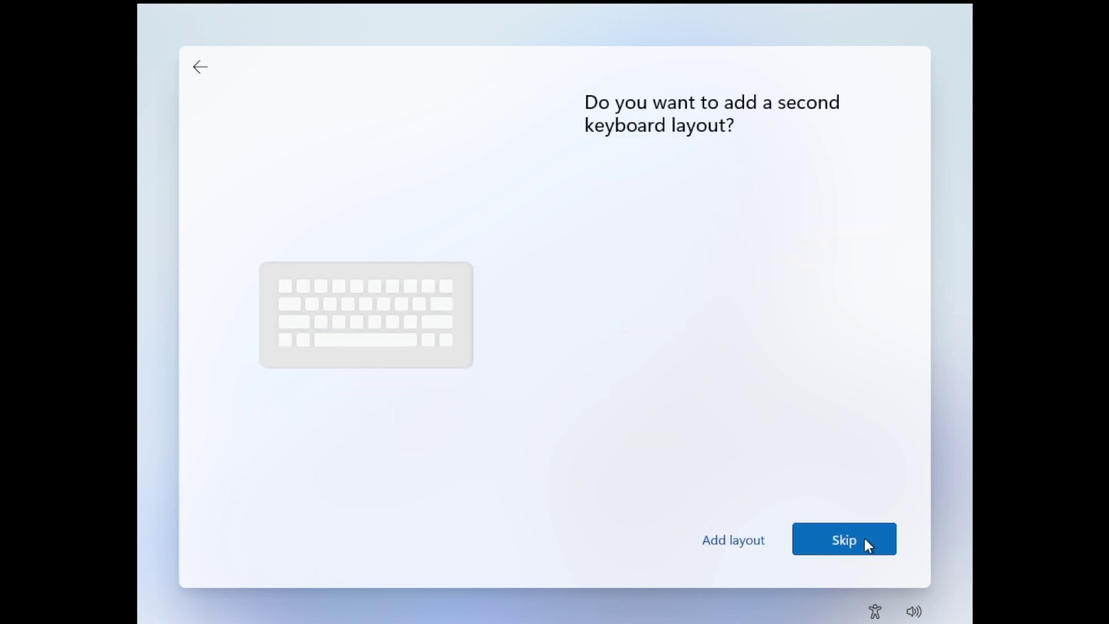
pyautogui.click(864, 540)
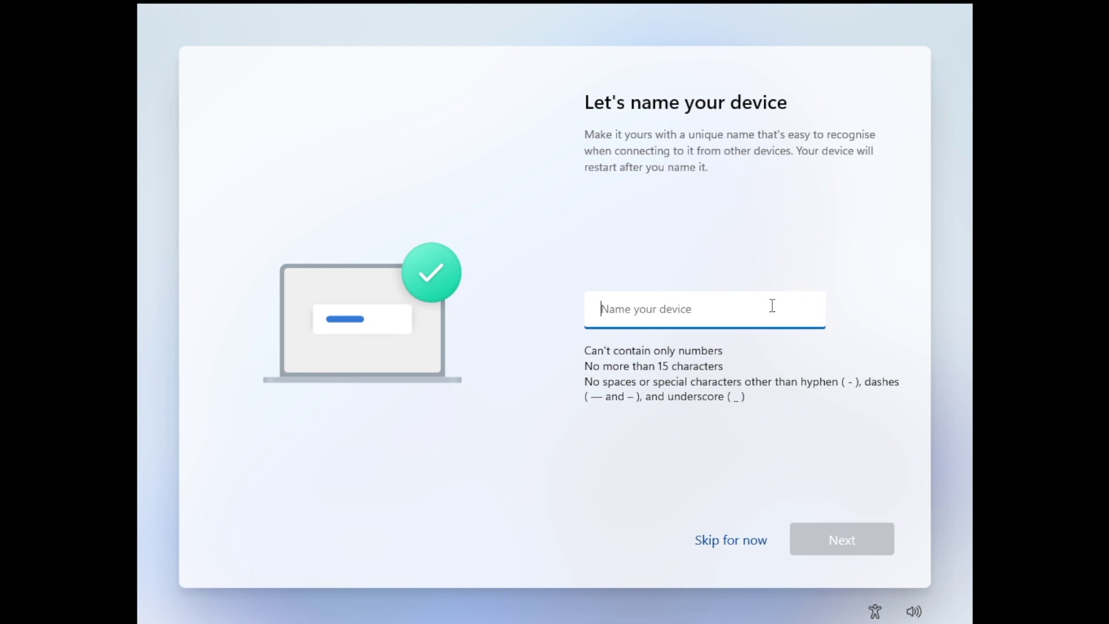
pyautogui.write('d')
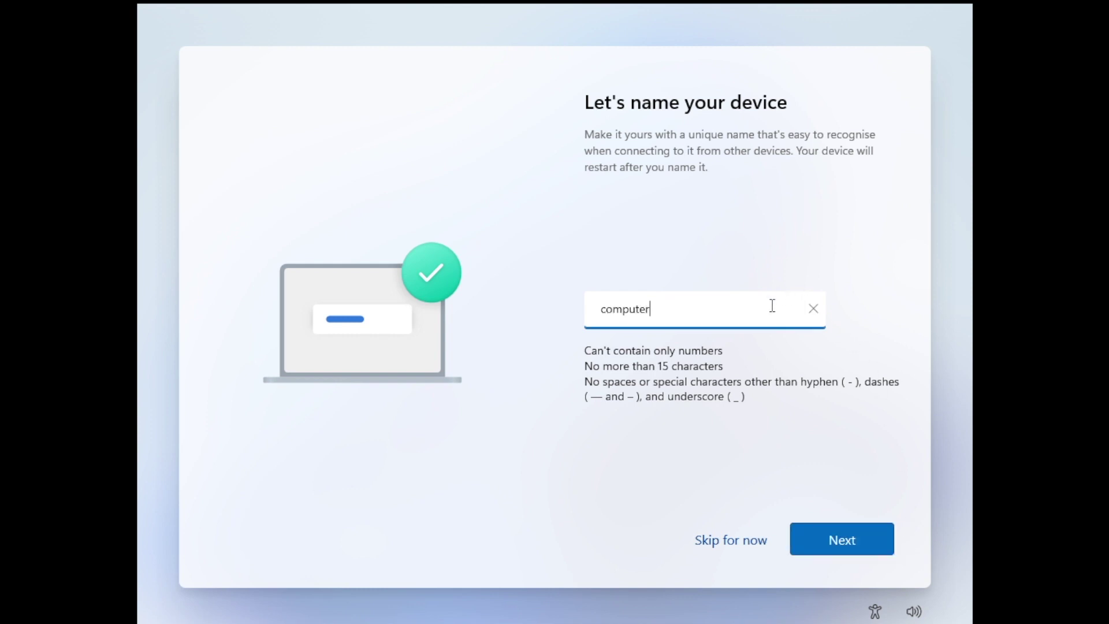
pyautogui.write('omputer')
pyautogui.click(839, 540)
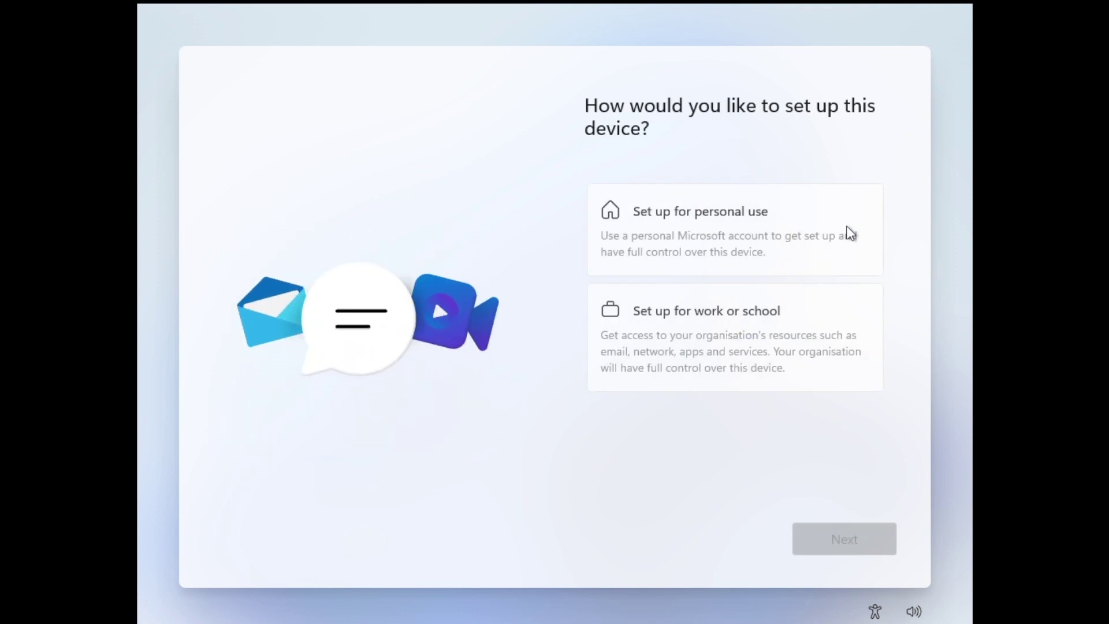
# Choose personal use and sign in with a dummy Microsoft account until the lockout error appears.
pyautogui.click(797, 225)
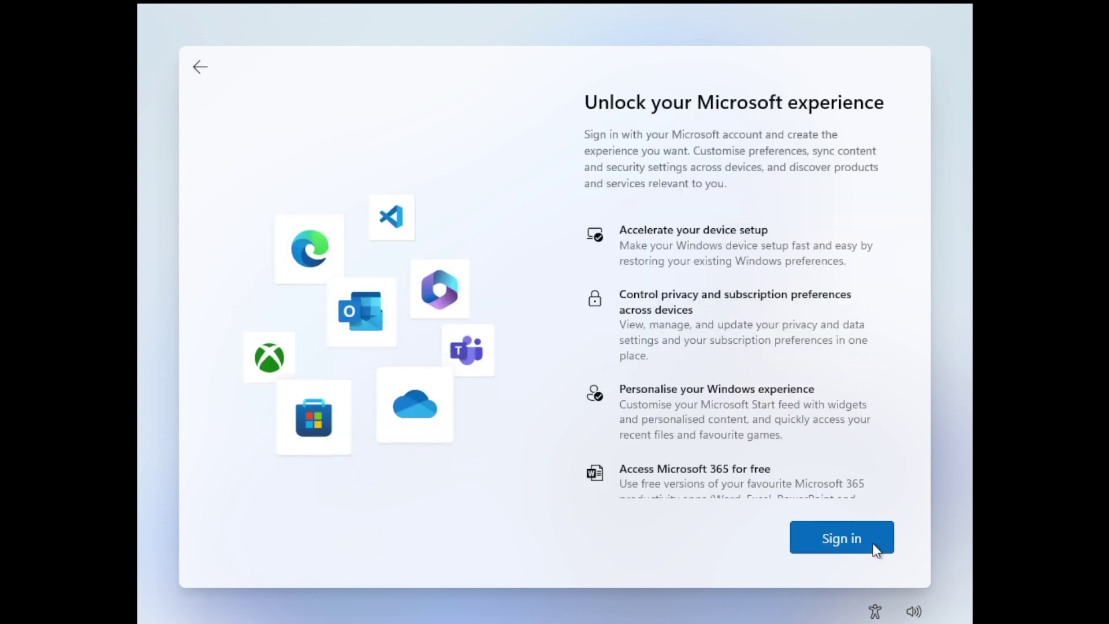
pyautogui.click(873, 545)
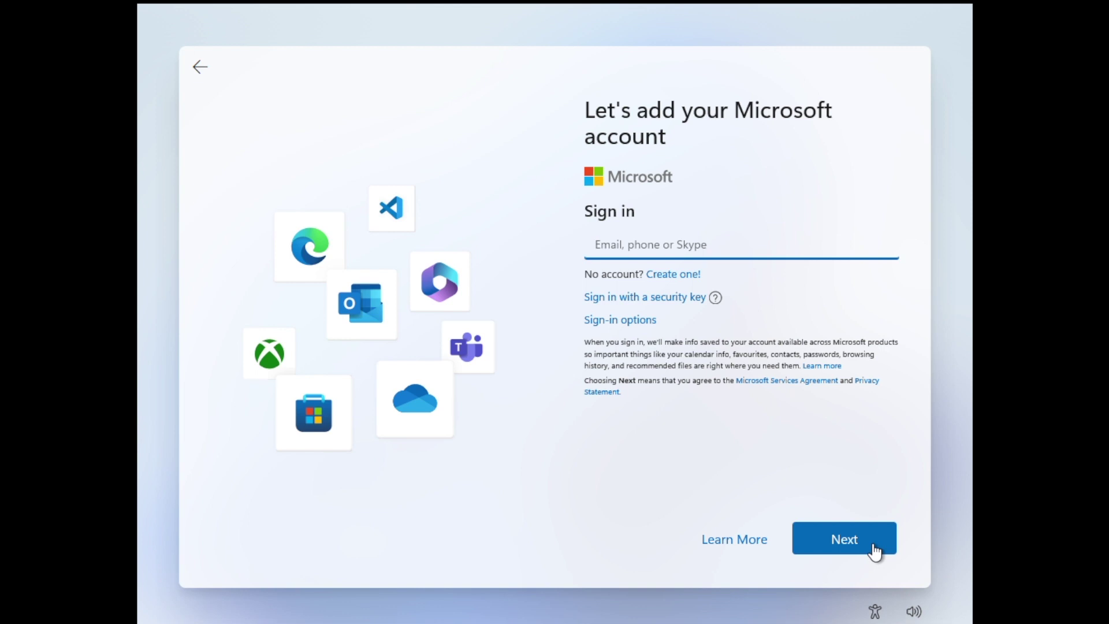
pyautogui.write('username')
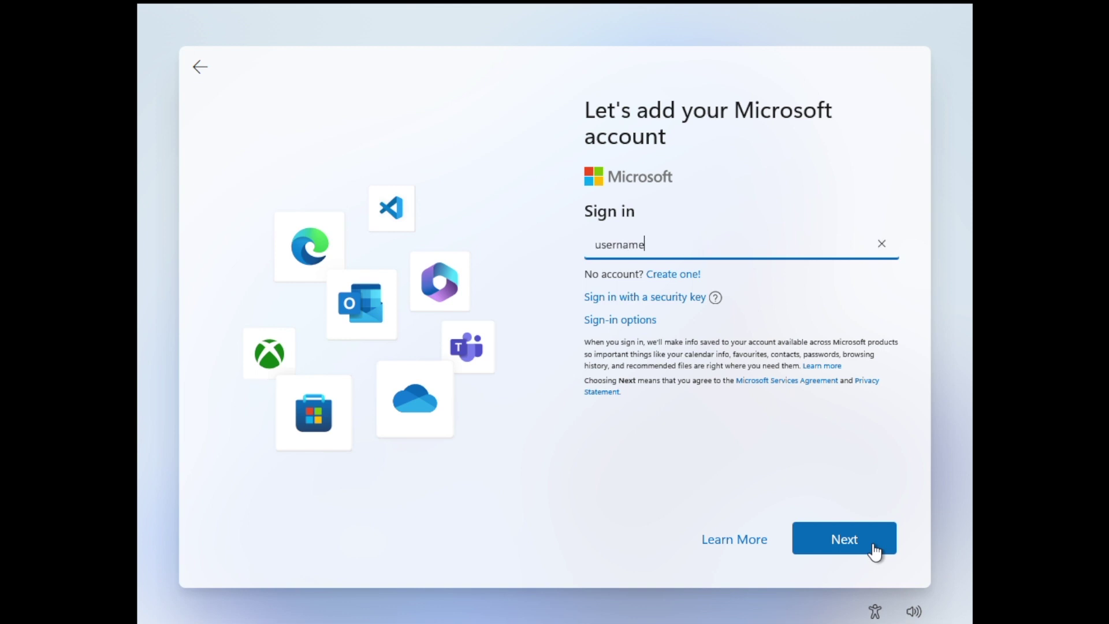
pyautogui.click(875, 550)
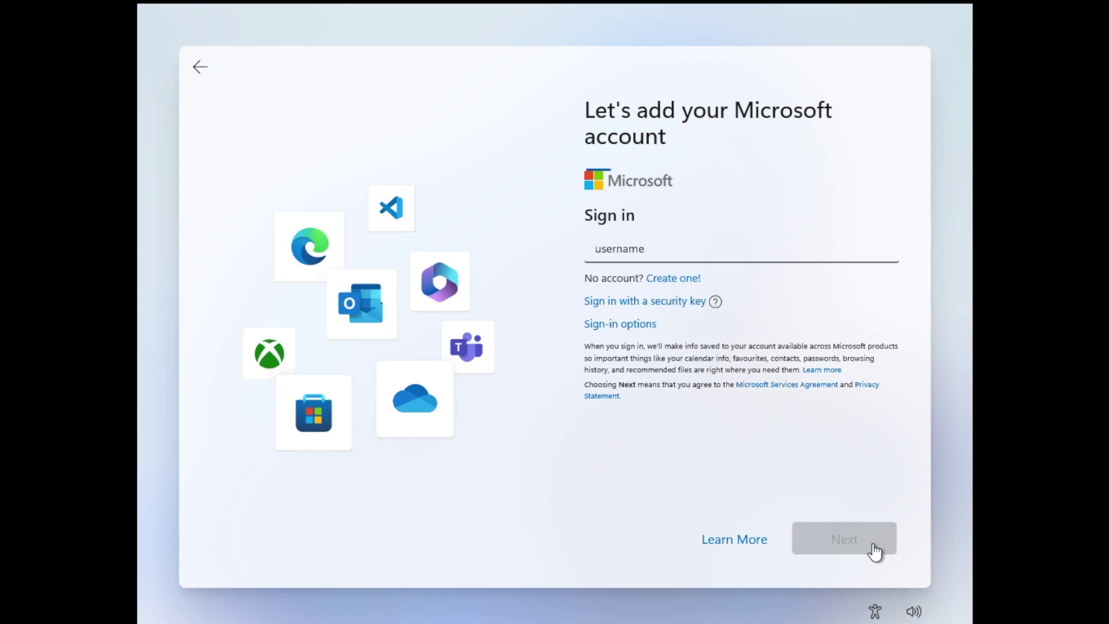
pyautogui.write('•••')
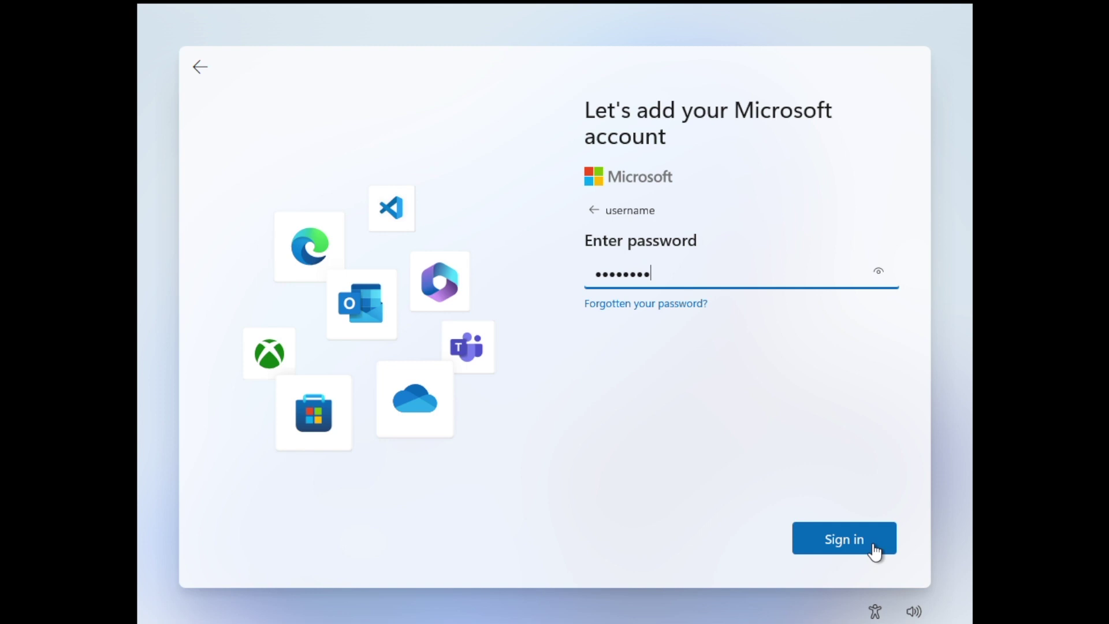
pyautogui.write('•••••')
pyautogui.click(874, 550)
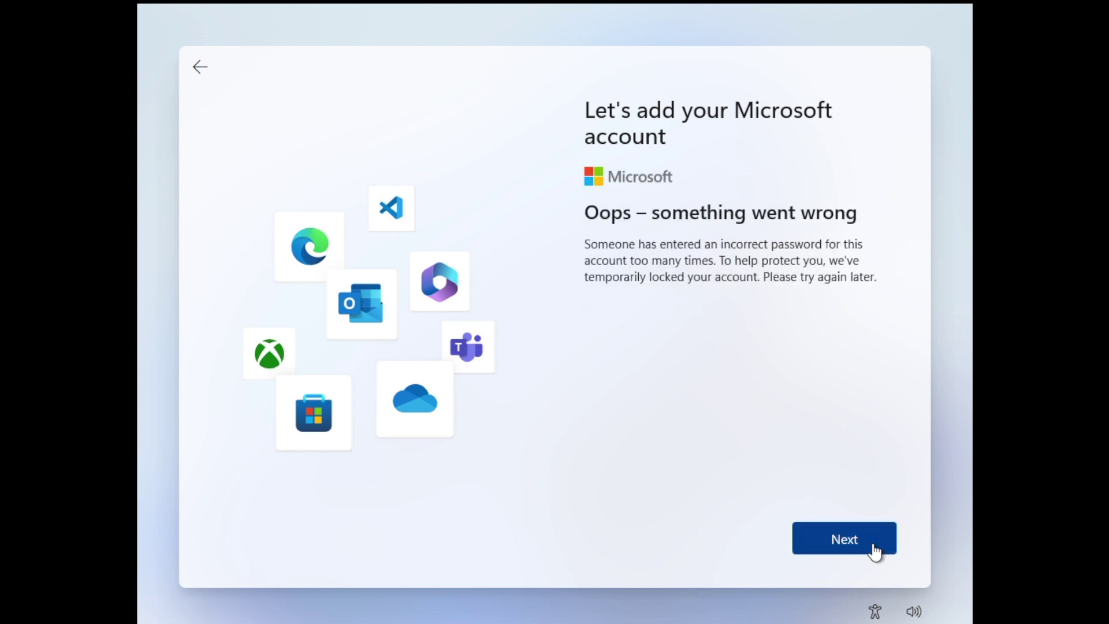
pyautogui.click(875, 550)
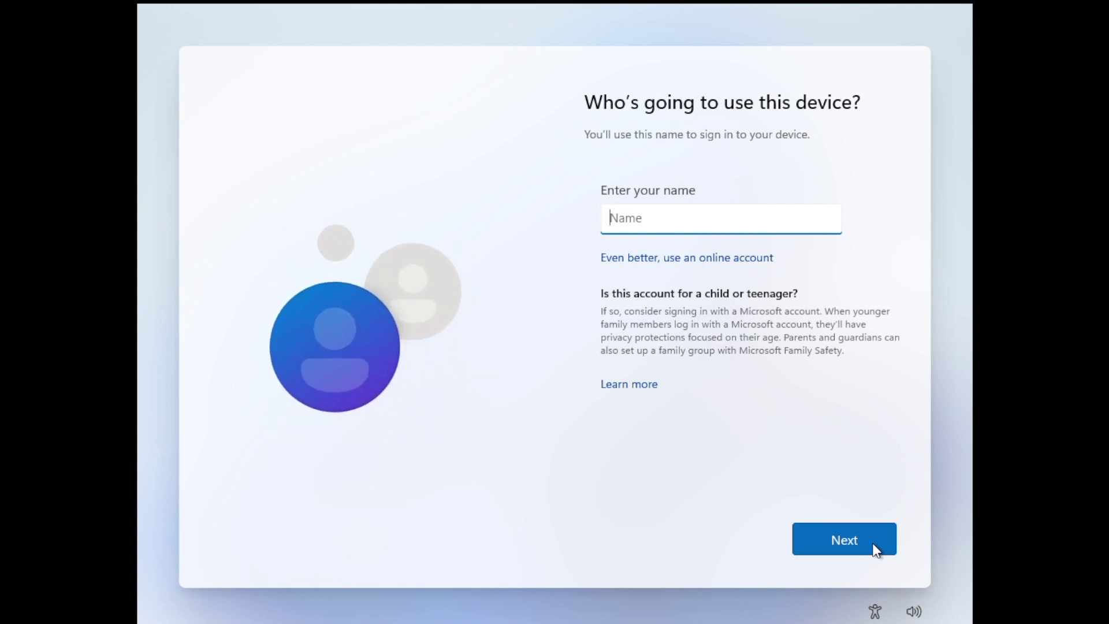
# Name the local account 'main' and enter and confirm its password.
pyautogui.write('main')
pyautogui.click(875, 548)
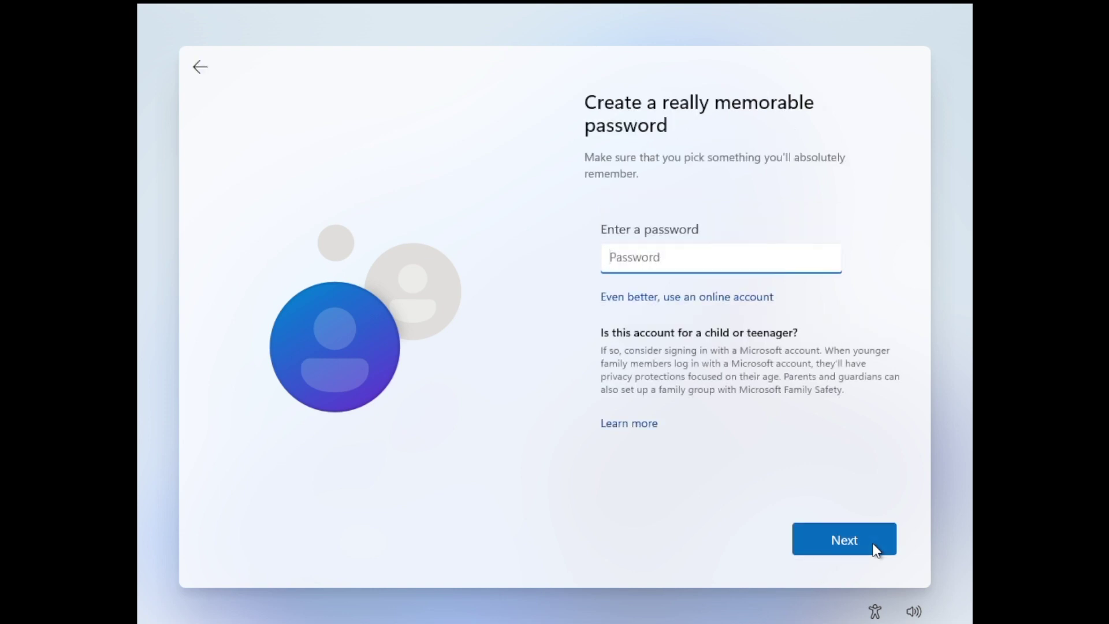
pyautogui.write('••••••')
pyautogui.click(876, 549)
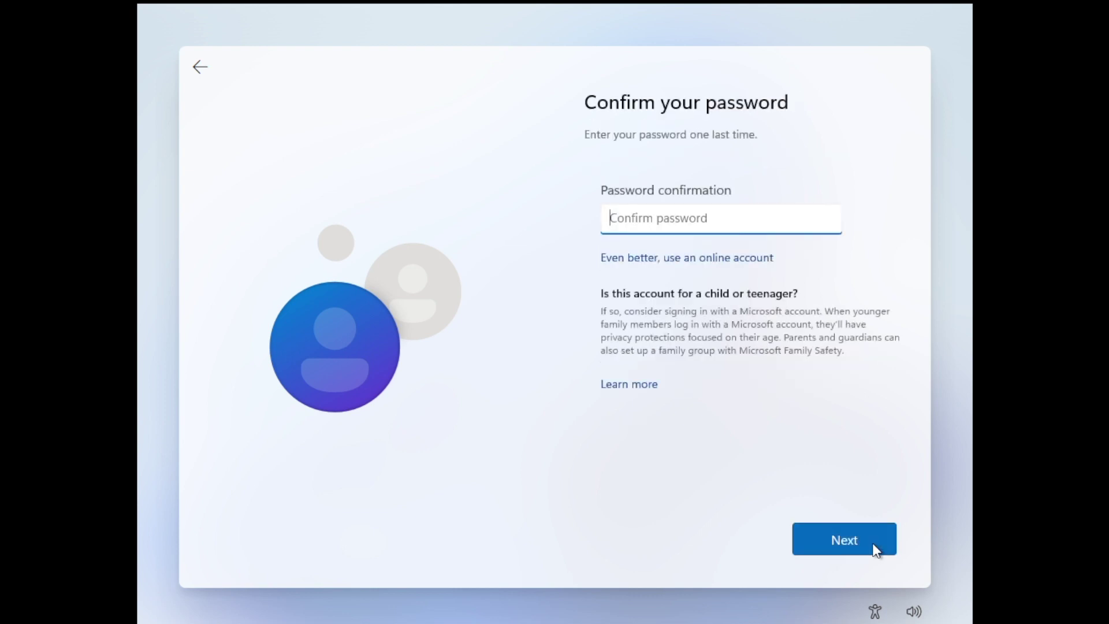
pyautogui.write('•')
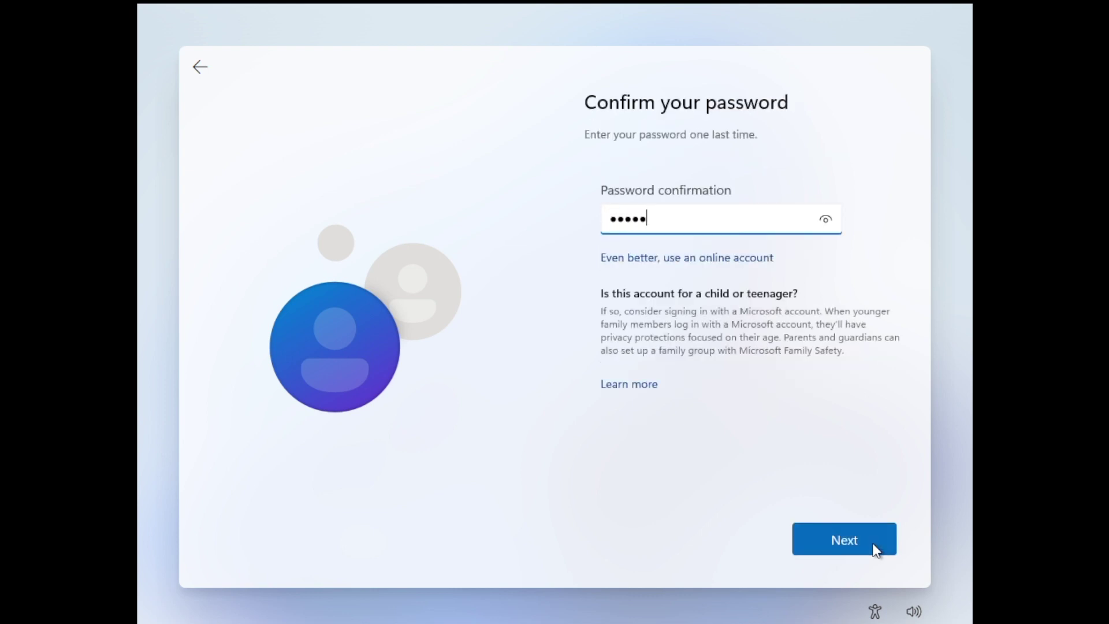
pyautogui.click(876, 548)
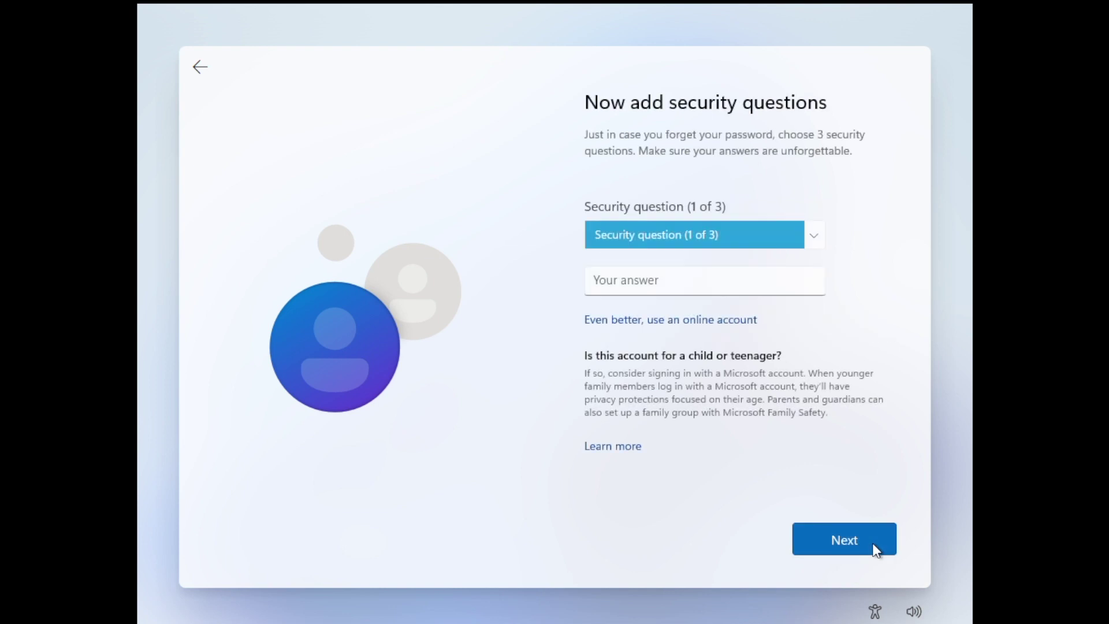
# Choose the first pet's name as security question 1 and begin its answer.
pyautogui.click(825, 235)
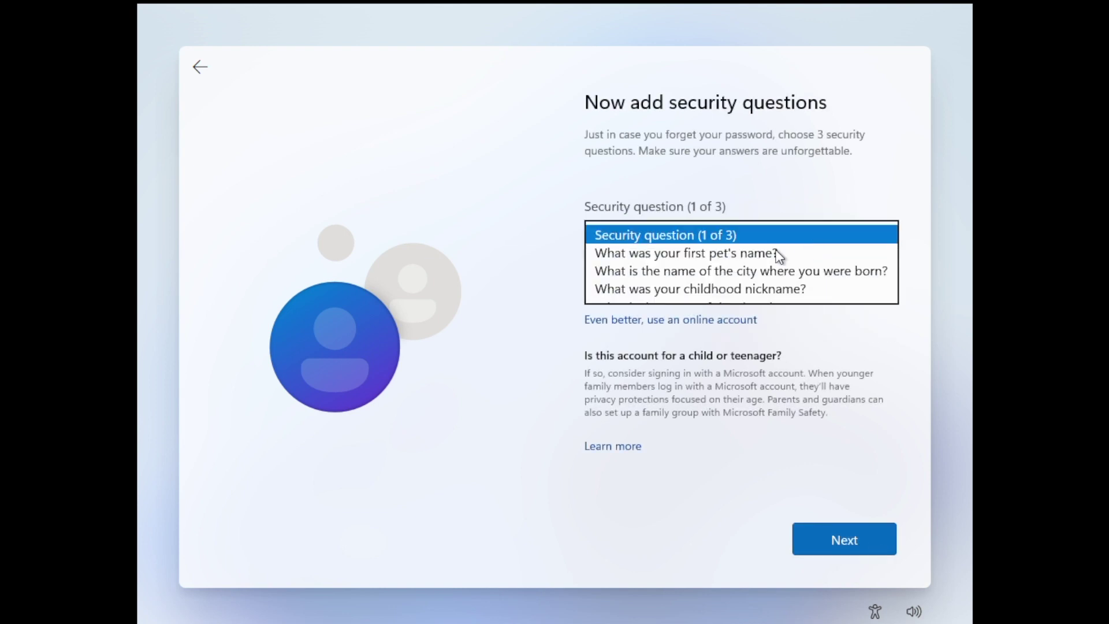
pyautogui.click(708, 254)
pyautogui.click(692, 270)
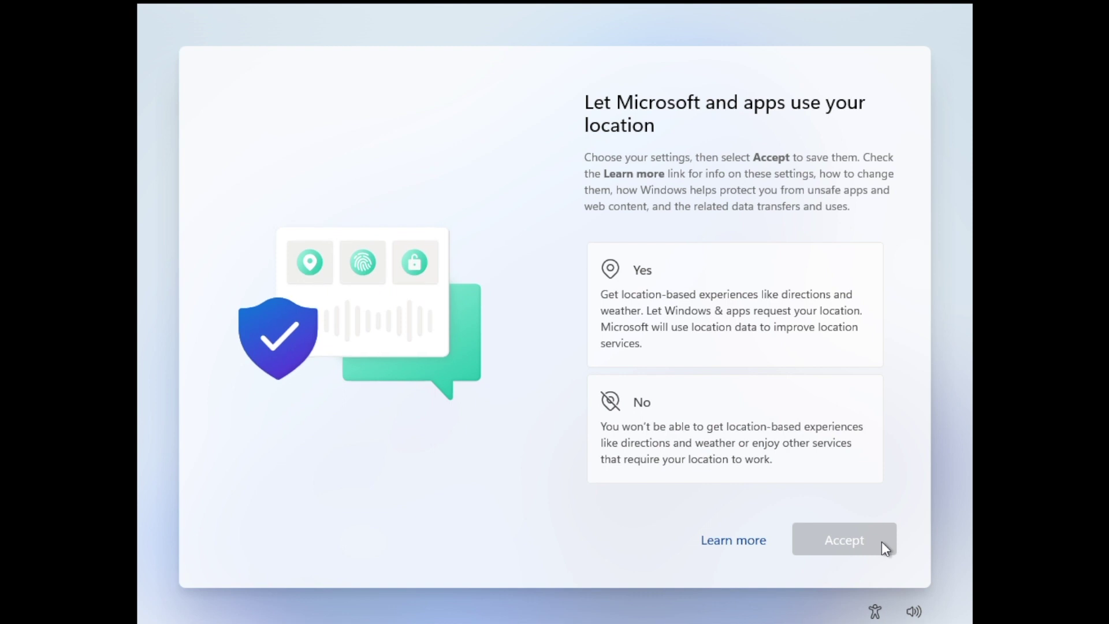
# Decline location sharing and turn off Find my device.
pyautogui.click(827, 432)
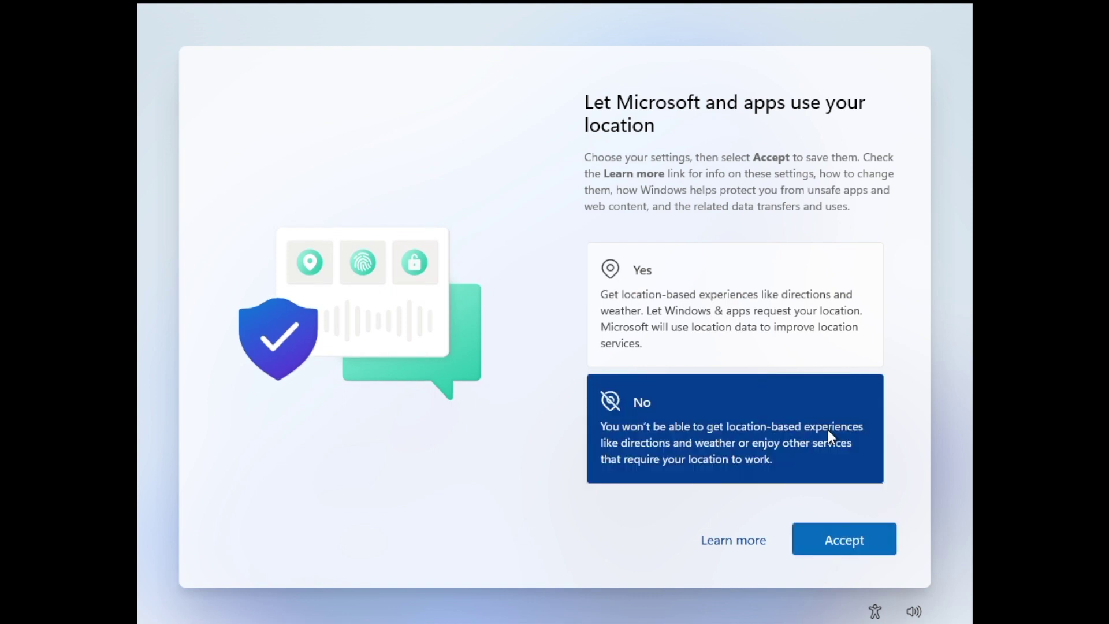
pyautogui.click(882, 531)
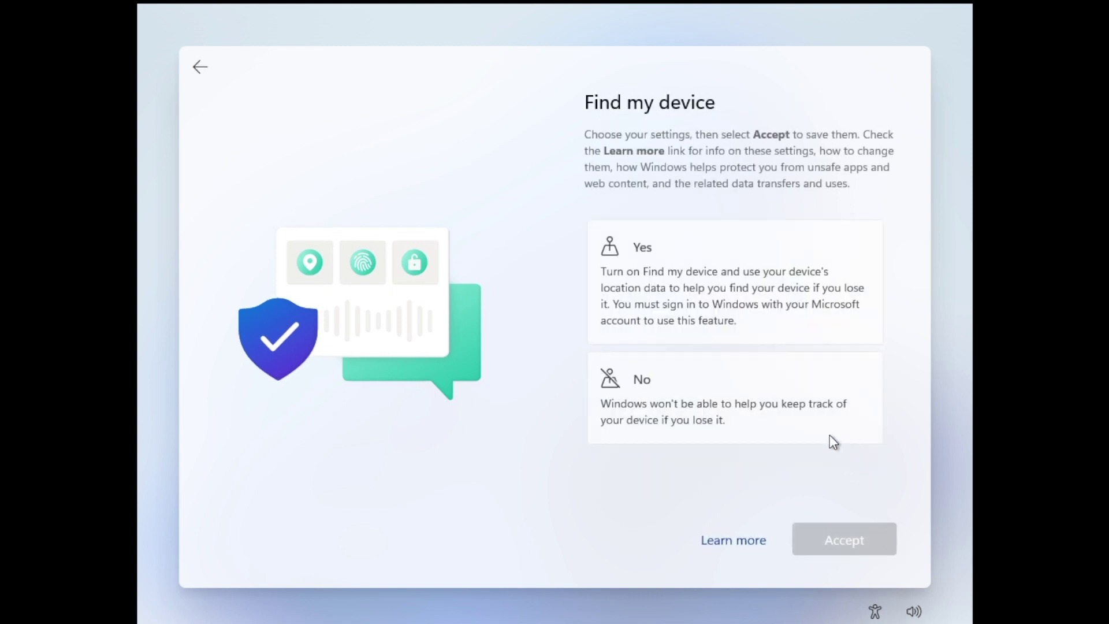
pyautogui.click(830, 438)
pyautogui.click(882, 542)
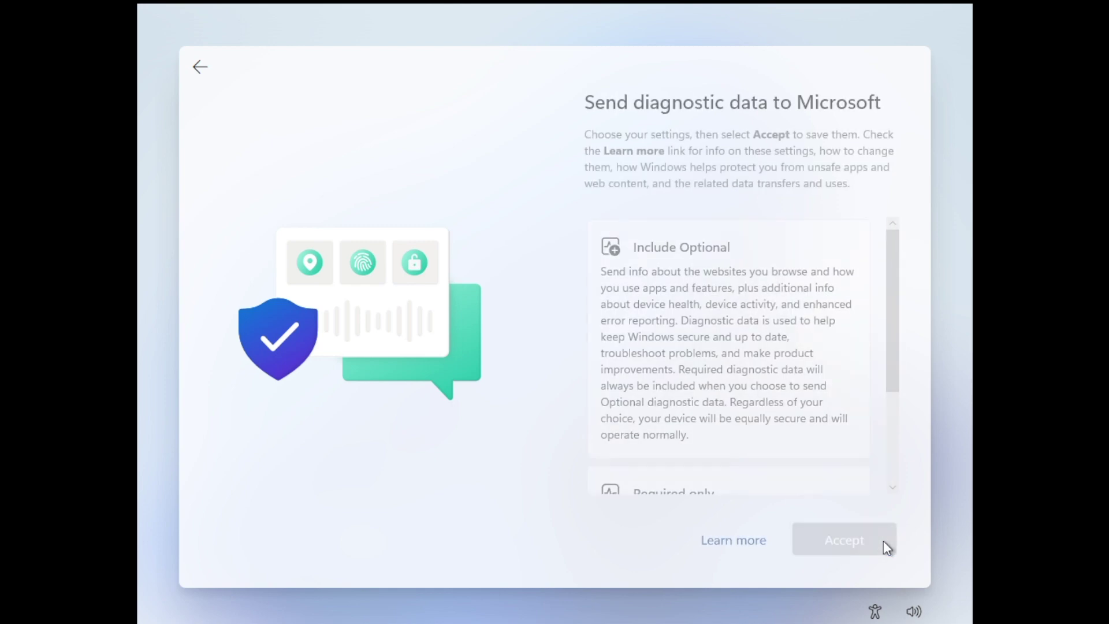
# Send only required diagnostic data and decline inking improvement and tailored experiences.
pyautogui.scroll(-3, 837, 462)
pyautogui.click(837, 462)
pyautogui.click(881, 541)
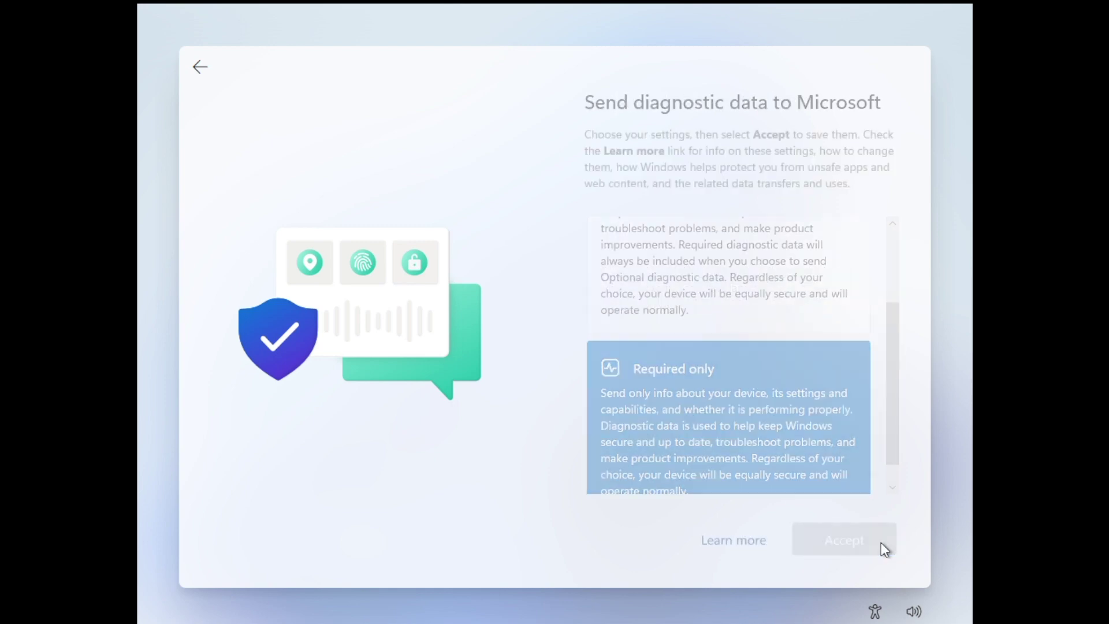
pyautogui.click(856, 456)
pyautogui.click(878, 542)
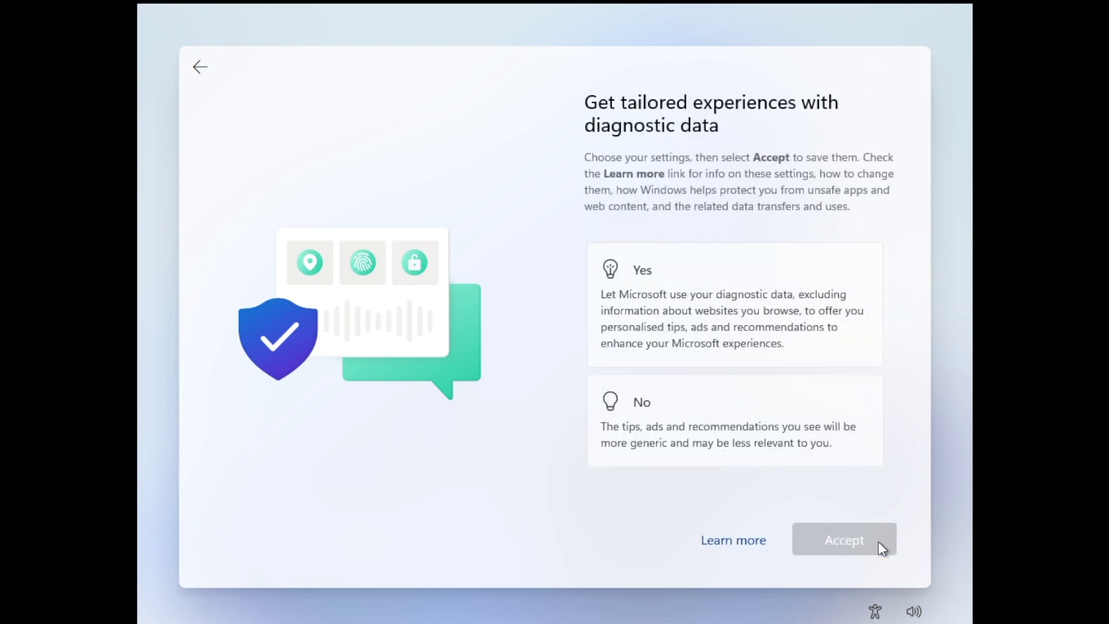
pyautogui.click(867, 453)
pyautogui.click(881, 538)
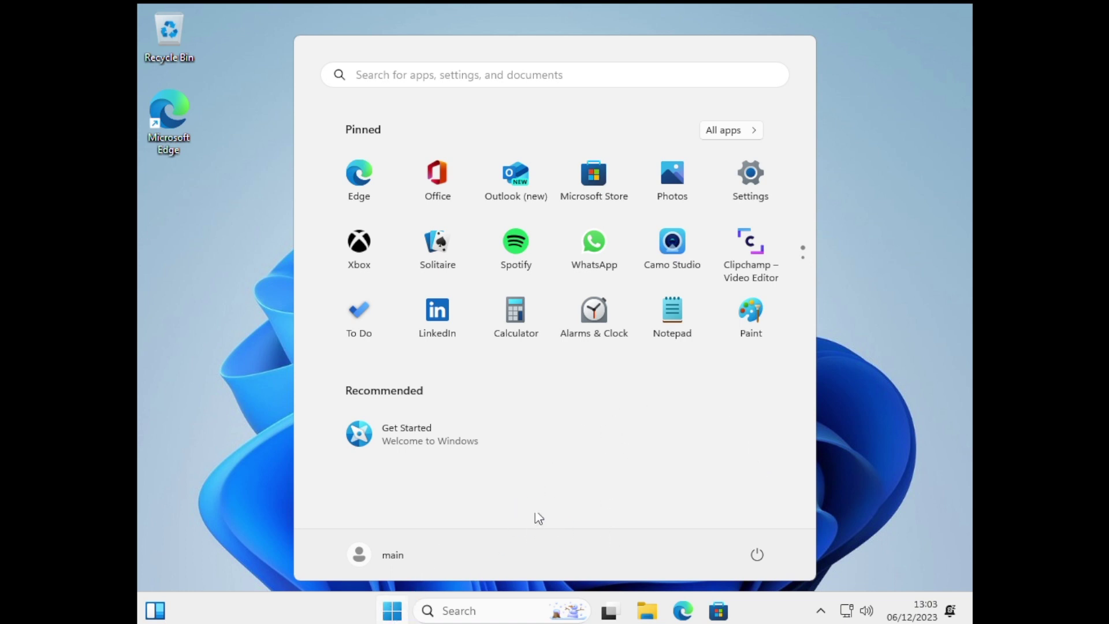
# Dismiss the Start menu and open File Explorer at This PC, where Local Disk (C:) shows 44.2 GB free.
pyautogui.click(391, 608)
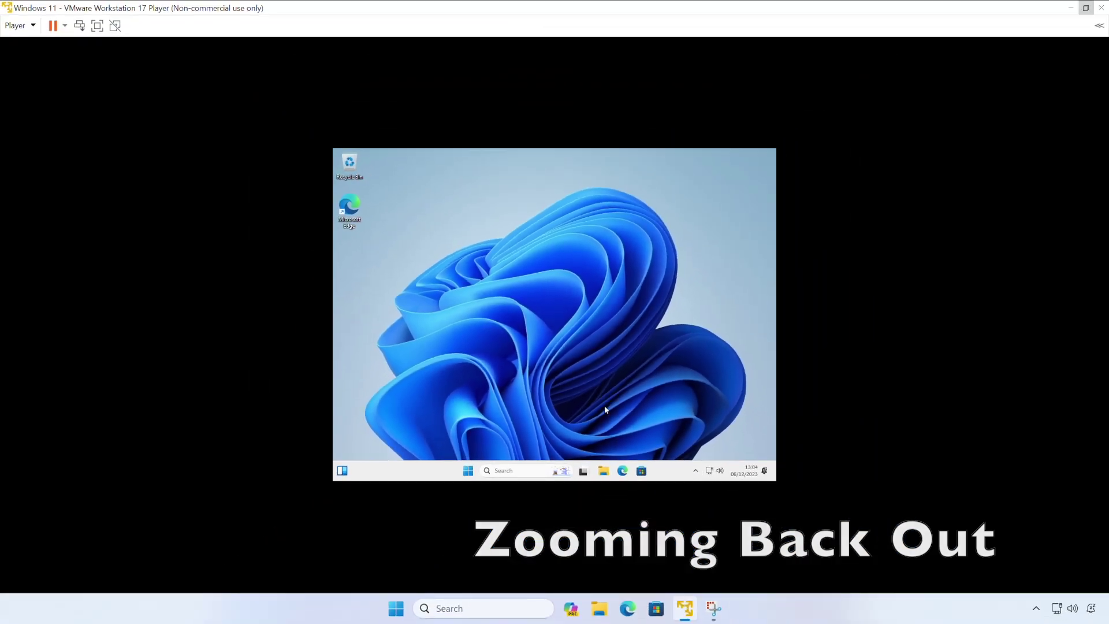
pyautogui.click(603, 471)
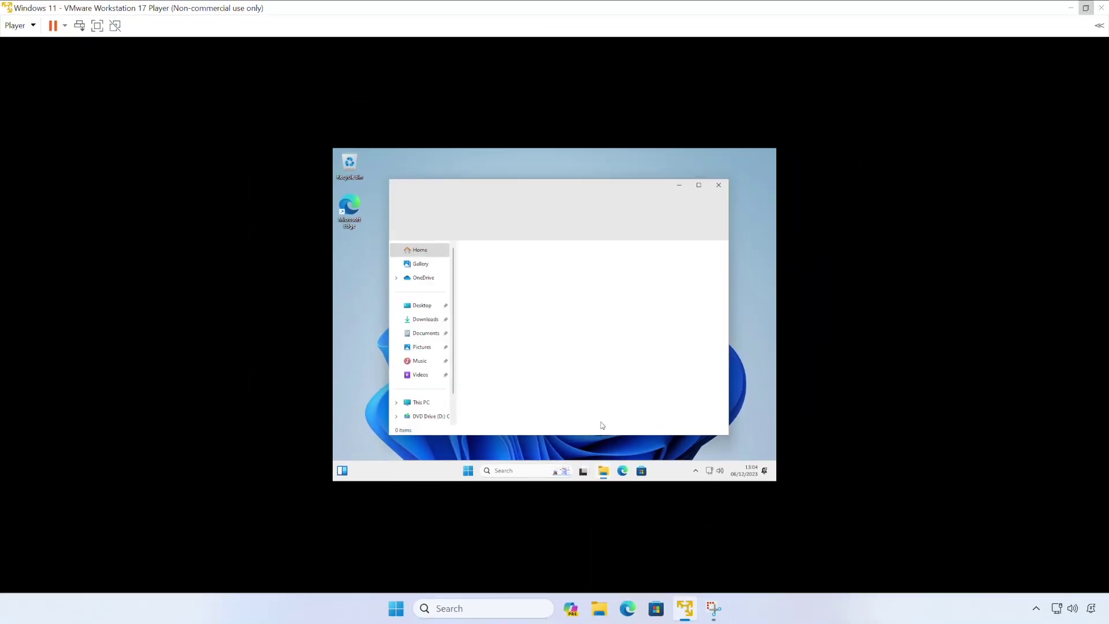
pyautogui.click(421, 402)
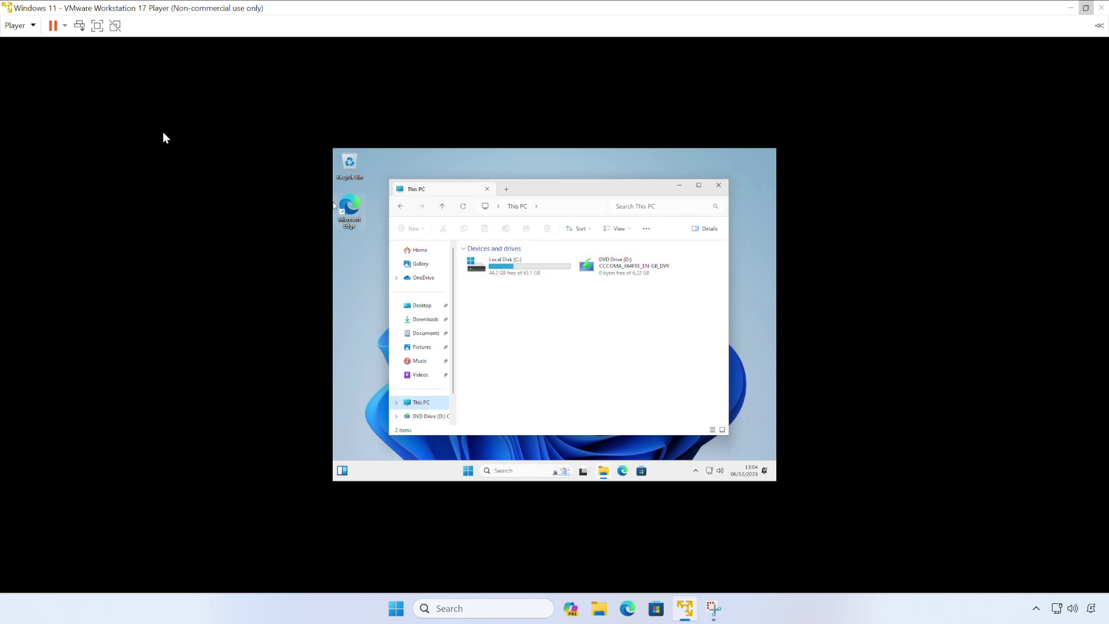
# Mount the VMware Tools disc via Player > Manage, then run its installer from DVD Drive (D:), approving the UAC prompt.
pyautogui.click(32, 25)
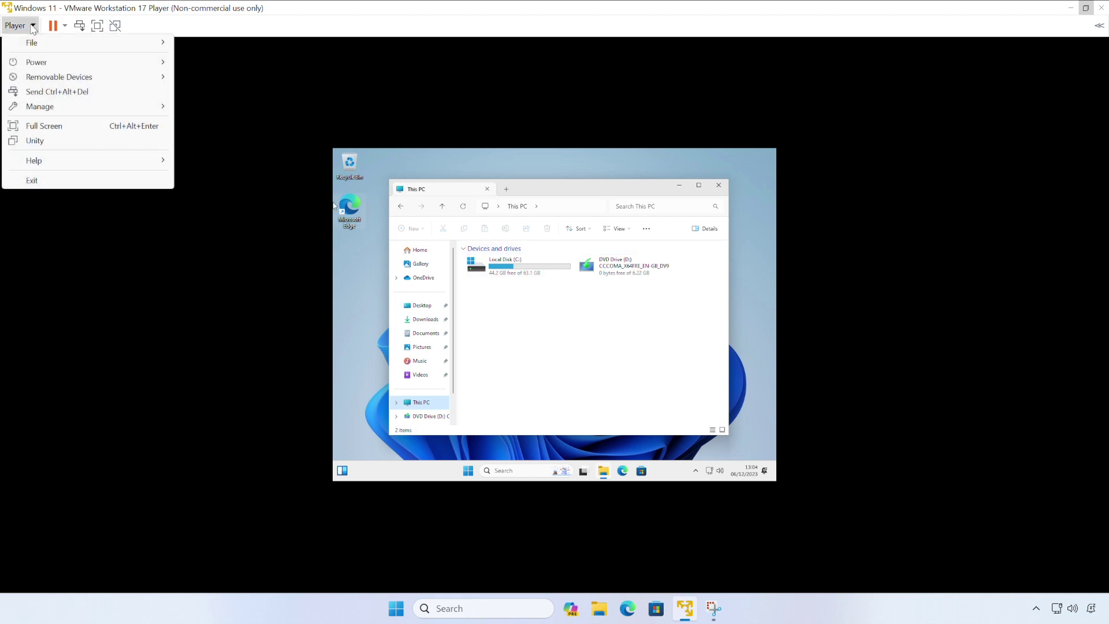
pyautogui.moveTo(68, 109)
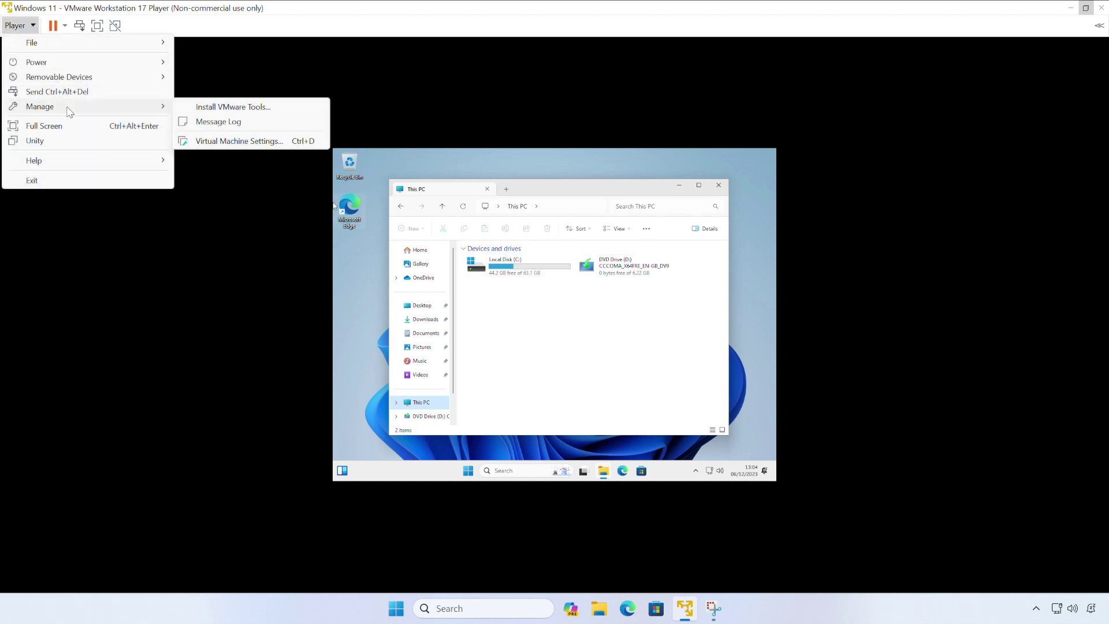
pyautogui.click(281, 110)
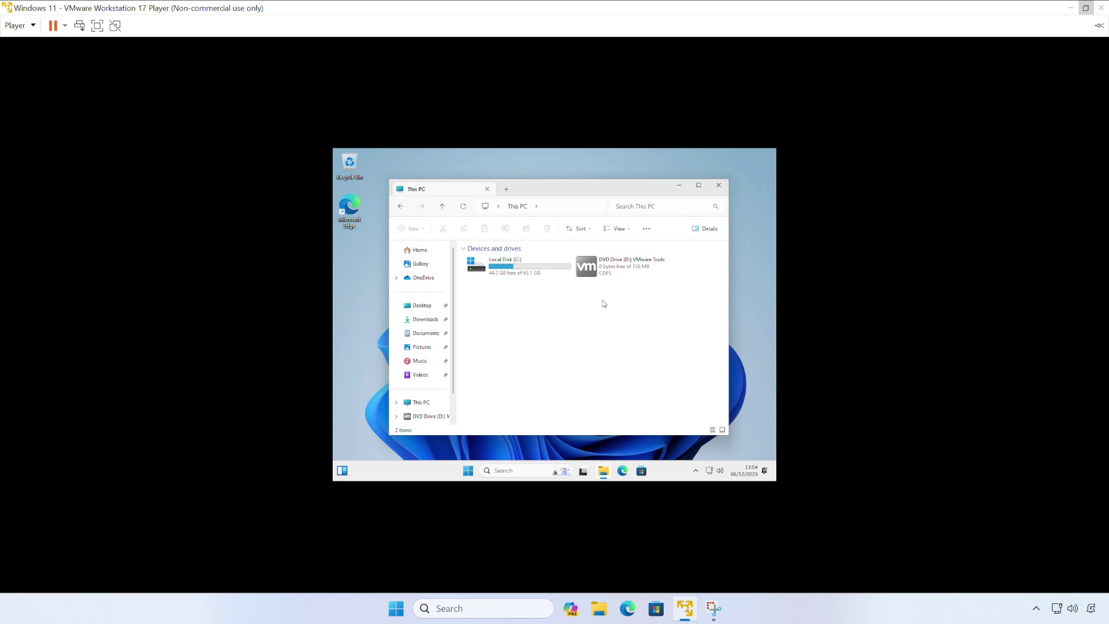
pyautogui.click(589, 267)
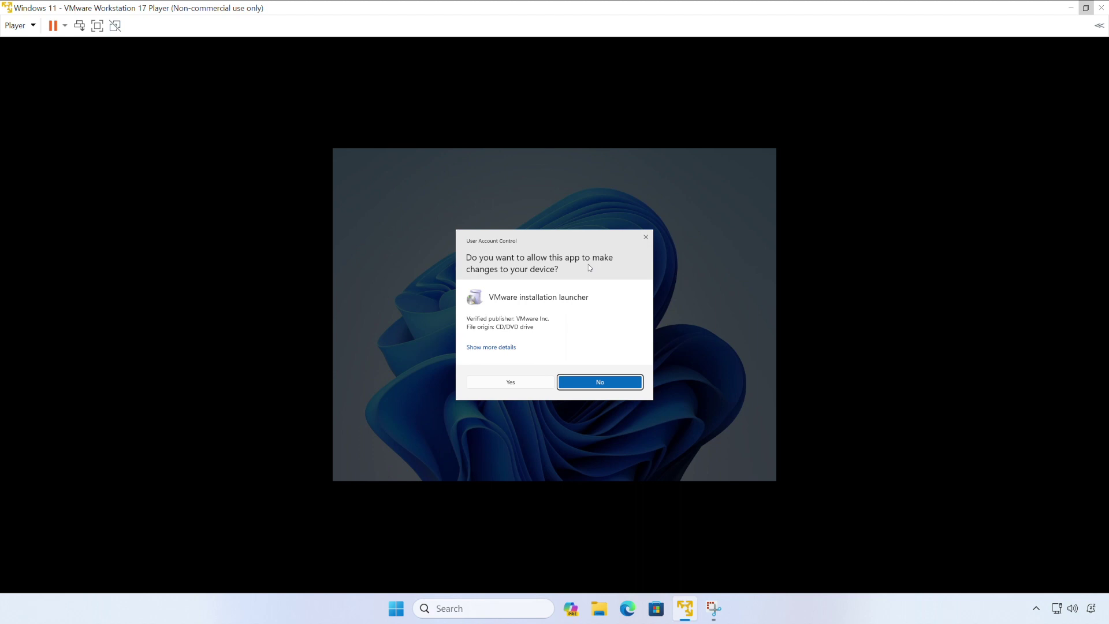
pyautogui.click(531, 382)
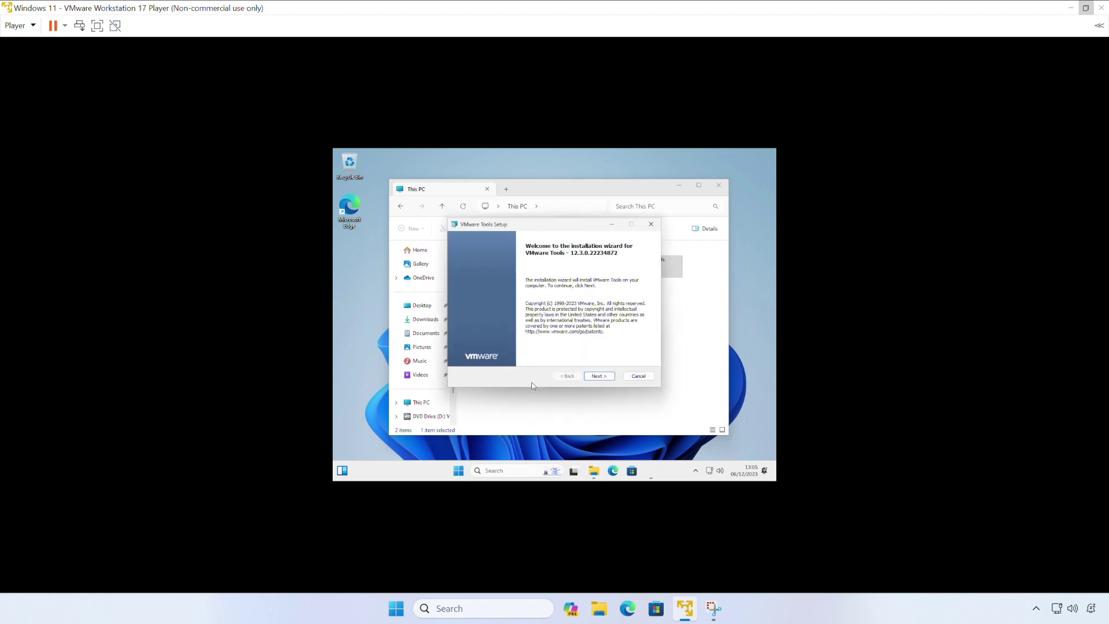
# Install VMware Tools 12.3.0 with the Typical setup type, then restart the Windows 11 guest.
pyautogui.click(611, 378)
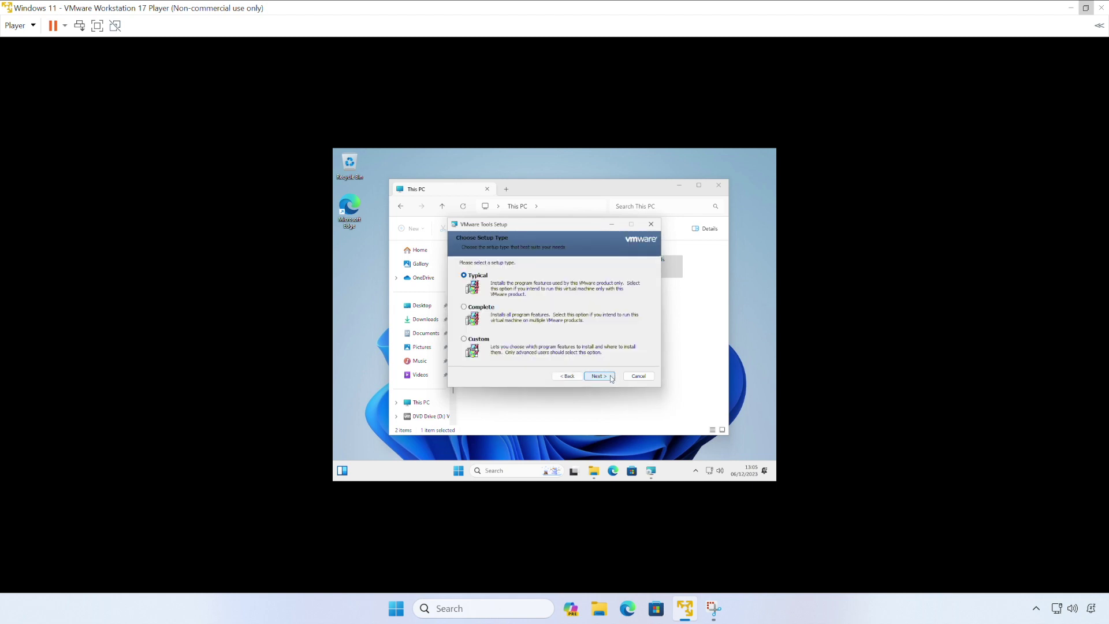
pyautogui.click(612, 378)
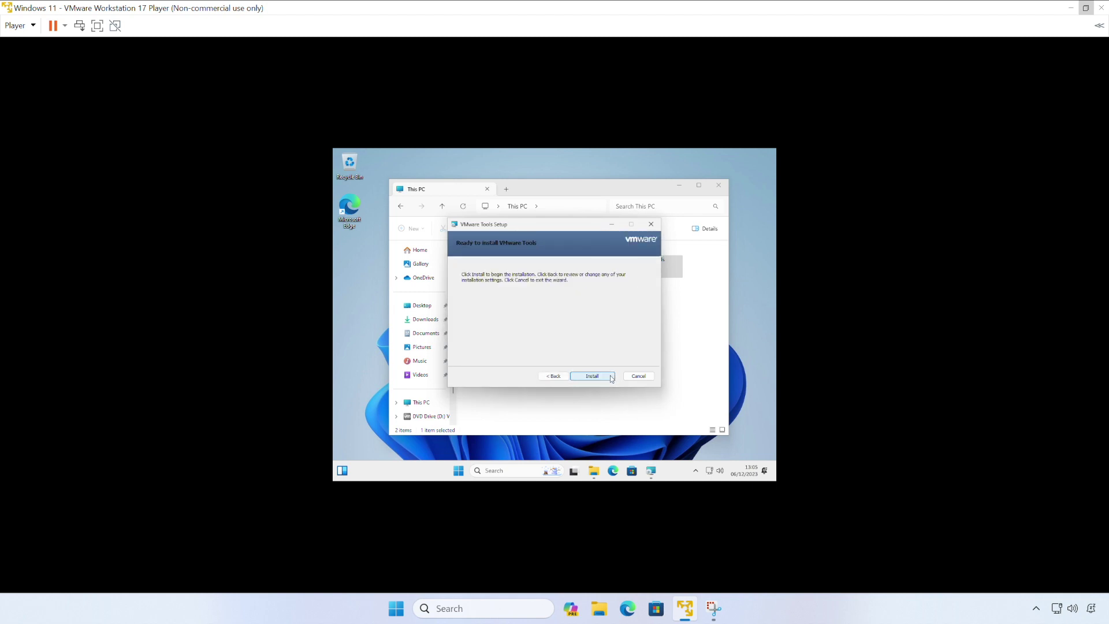
pyautogui.click(612, 378)
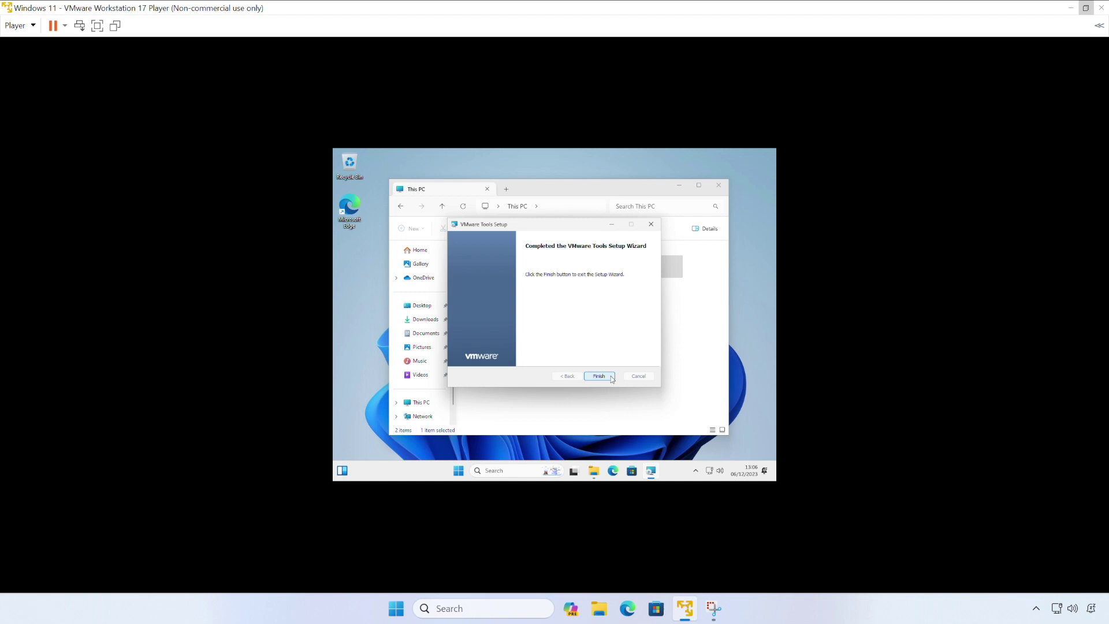
pyautogui.click(611, 378)
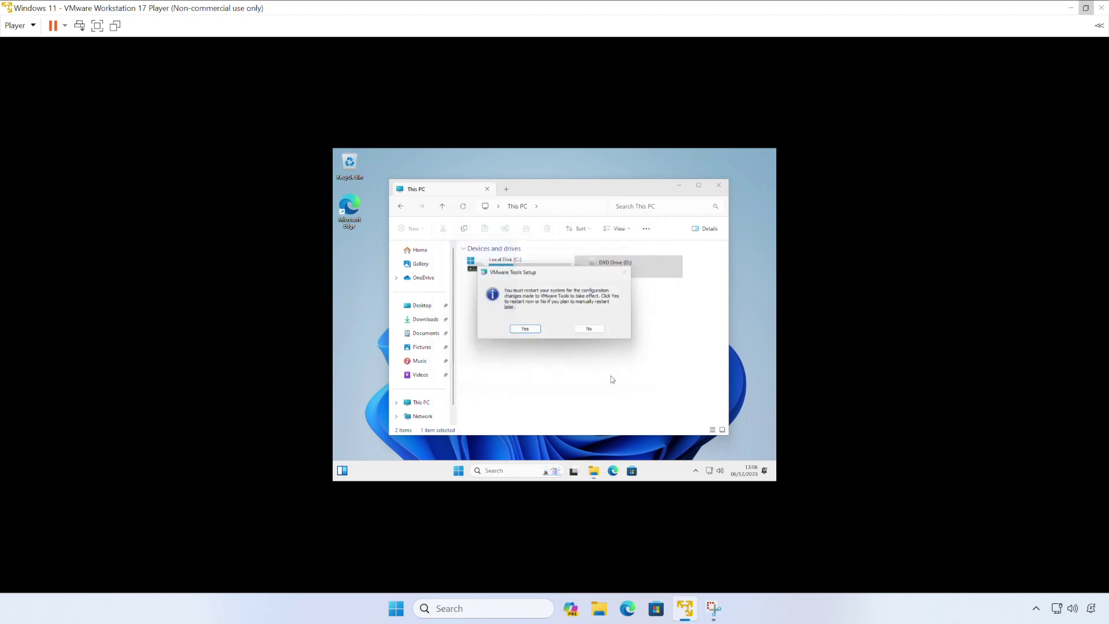
pyautogui.click(533, 330)
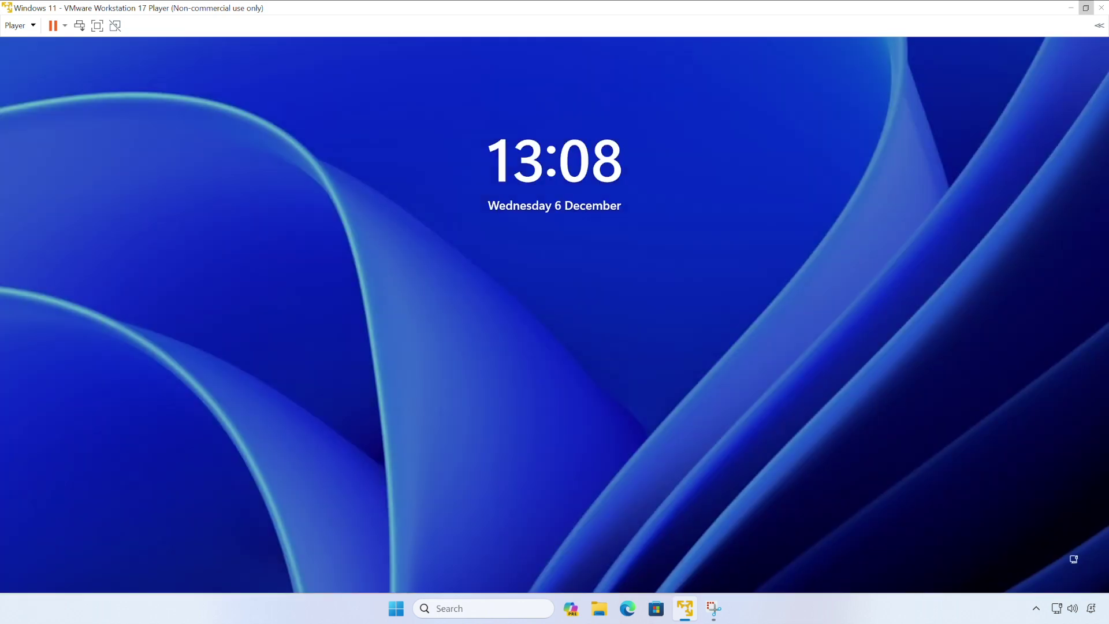
# Sign in to the local account with its password, then reposition the File Explorer window on the desktop.
pyautogui.click(501, 321)
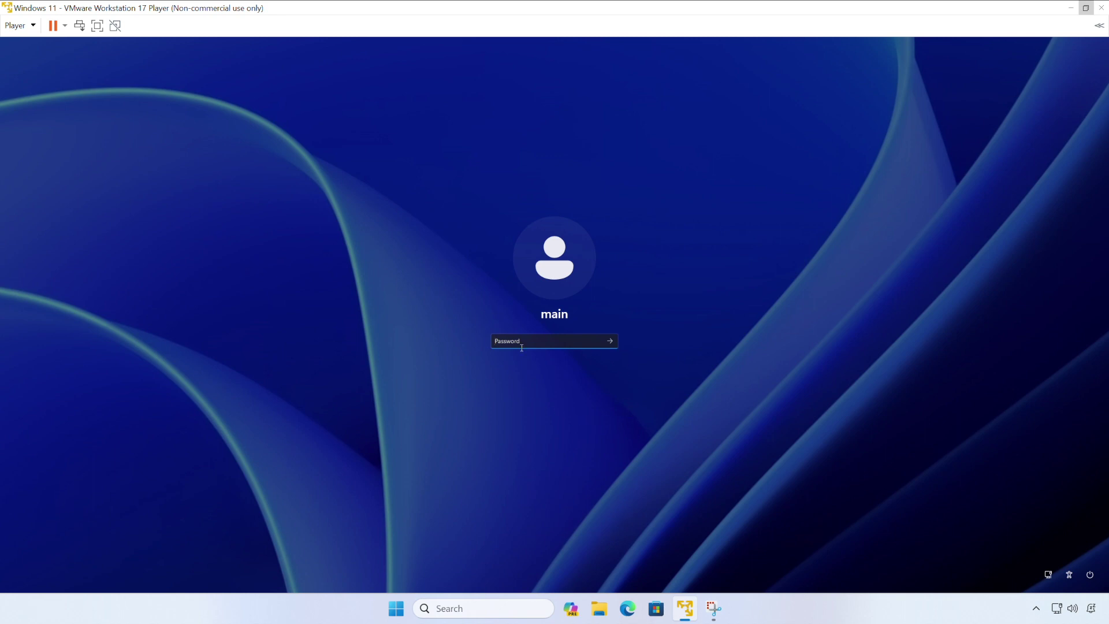
pyautogui.write('•••••')
pyautogui.press('Return')
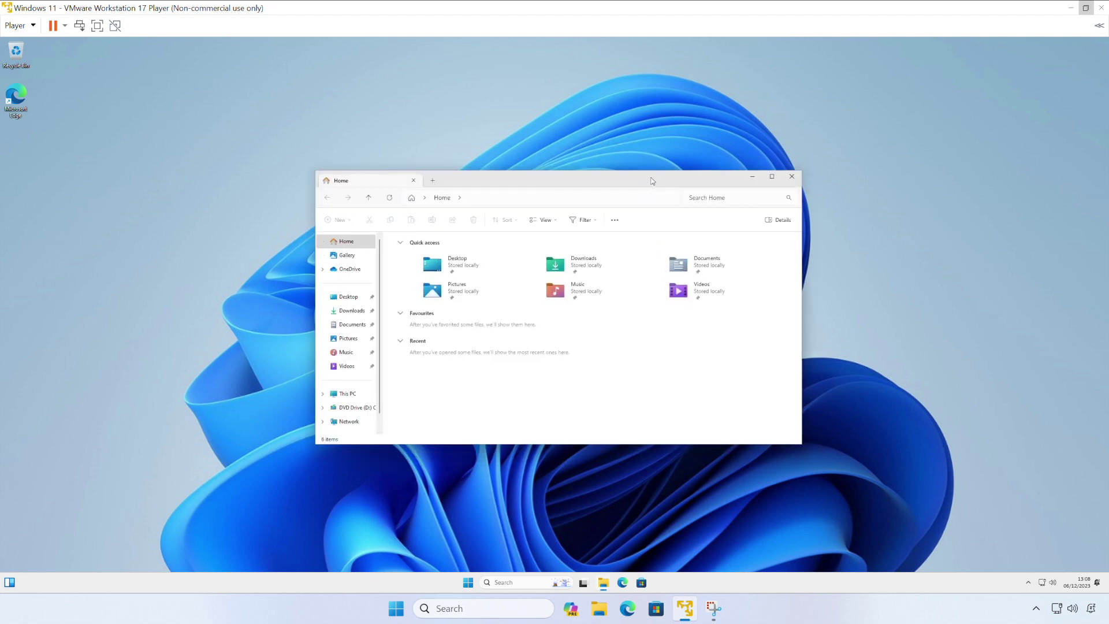
pyautogui.moveTo(652, 181); pyautogui.dragTo(602, 199)
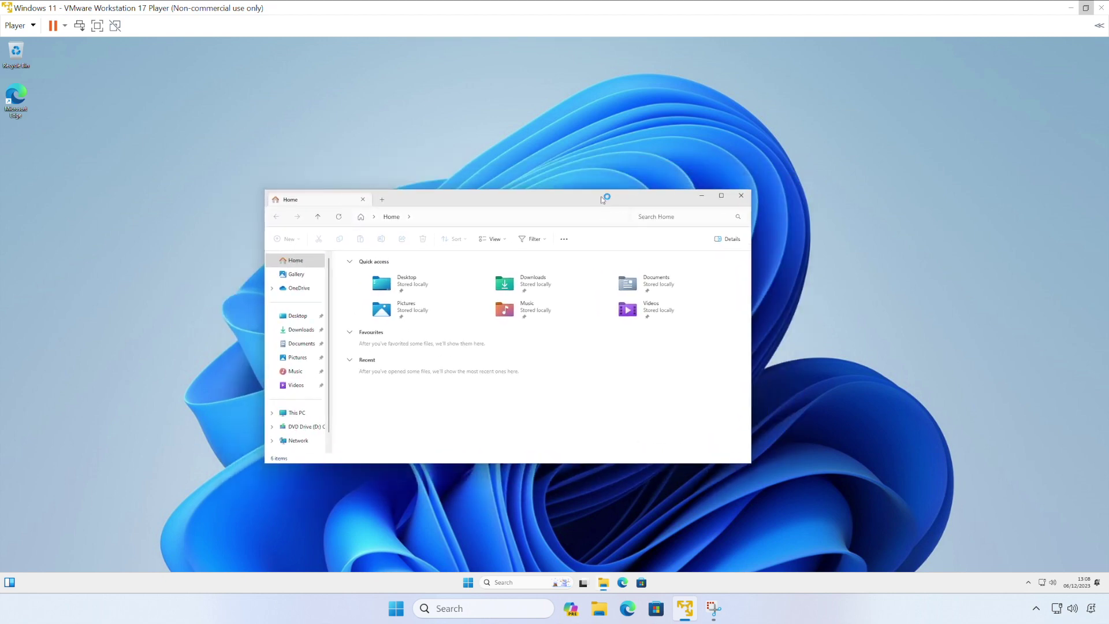
pyautogui.moveTo(601, 199); pyautogui.dragTo(654, 220)
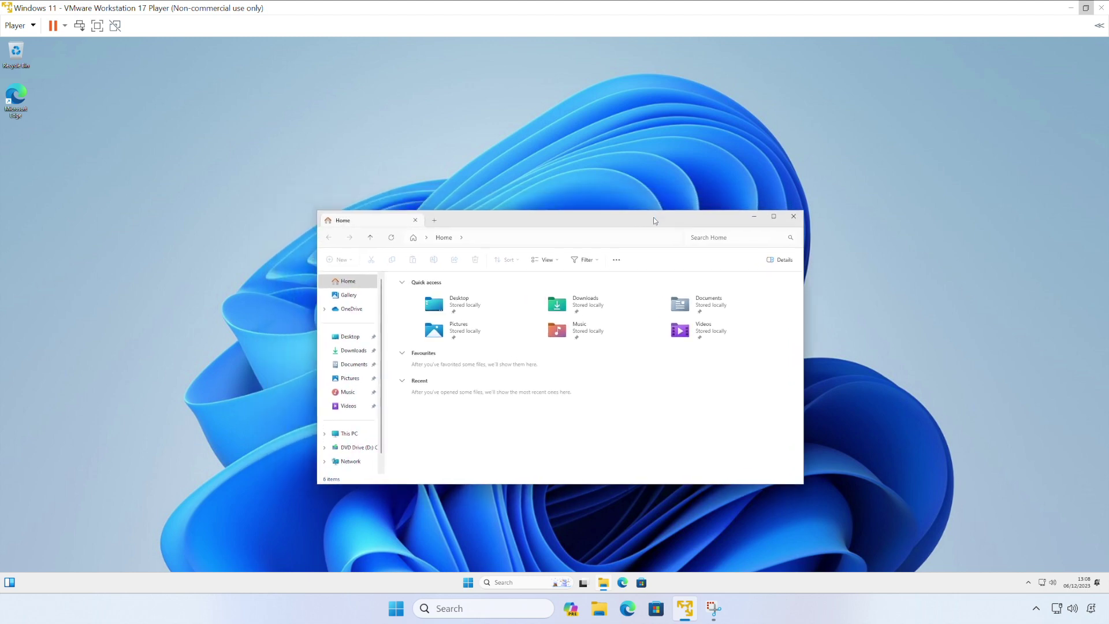